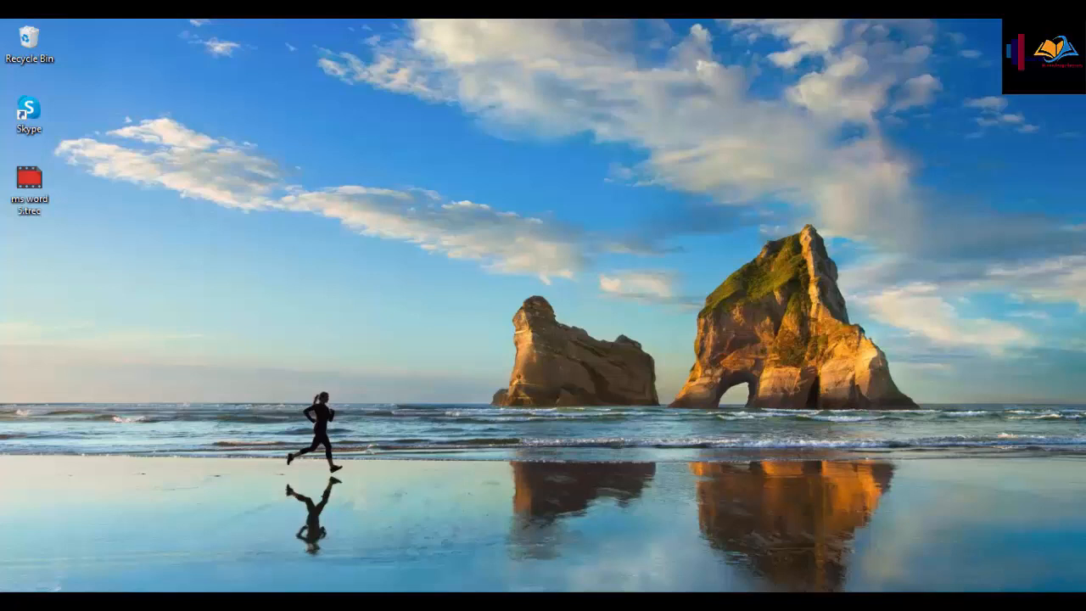
Launch Microsoft Word, dismissing the activation wizard, and create a new blank document
{"action": "left_click", "coordinate": [59, 601]}
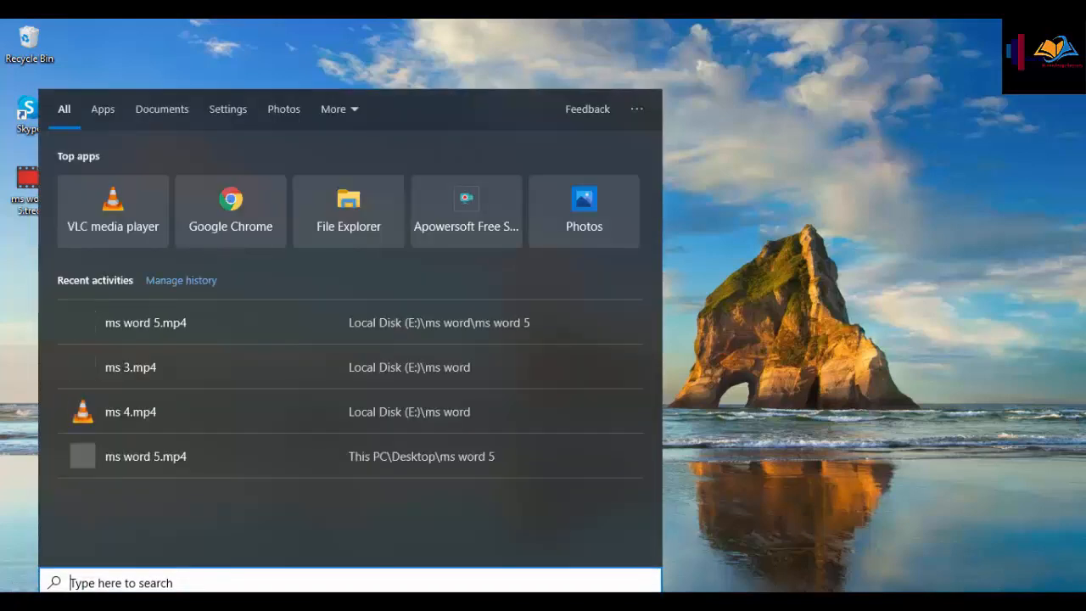
{"action": "type", "text": "word"}
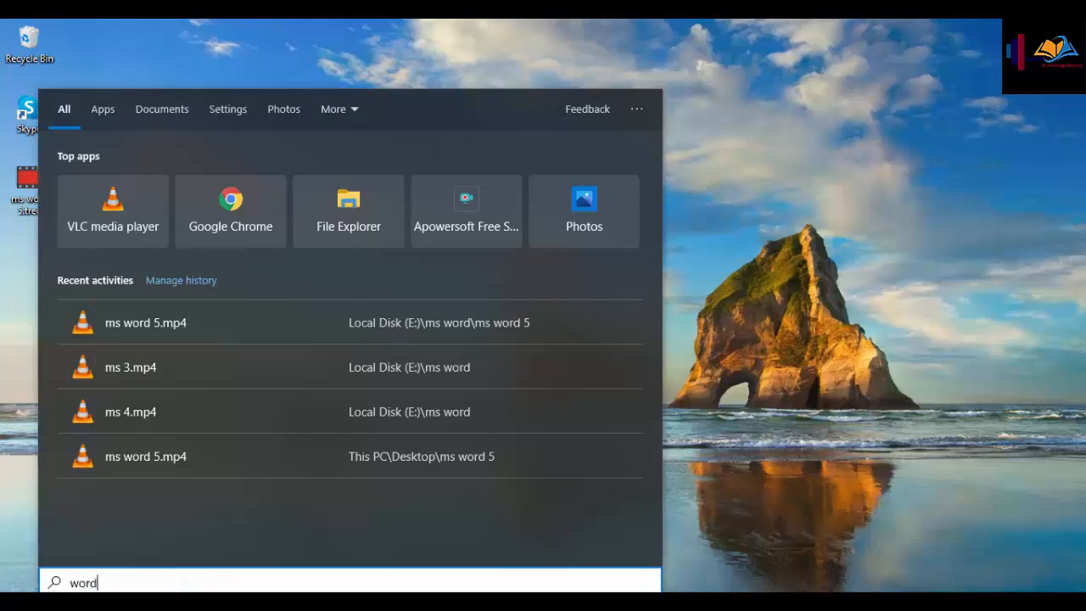
{"action": "key", "text": "Return"}
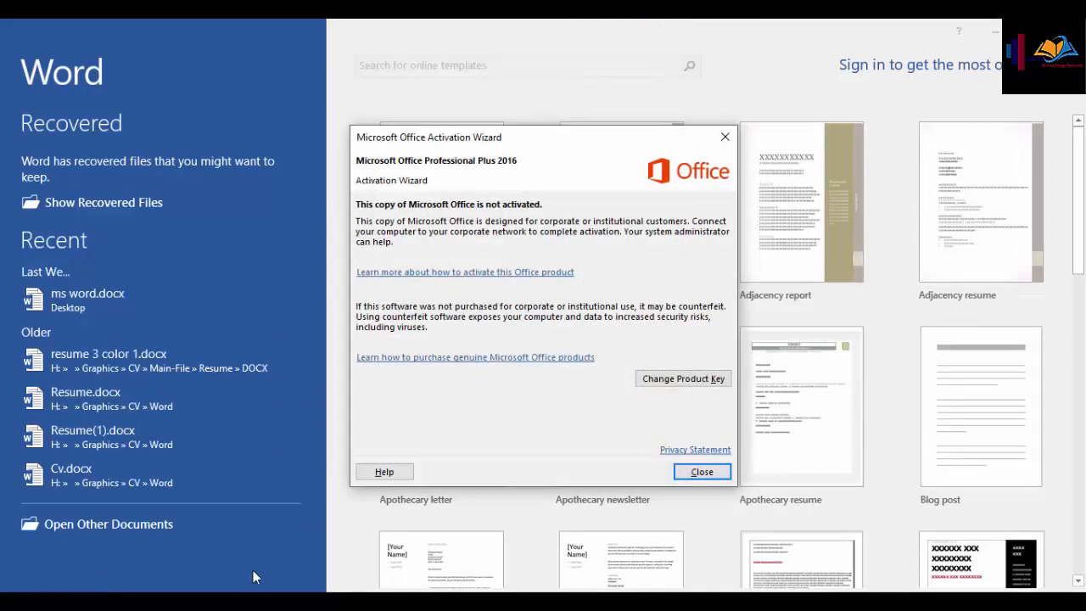
{"action": "left_click", "coordinate": [701, 472]}
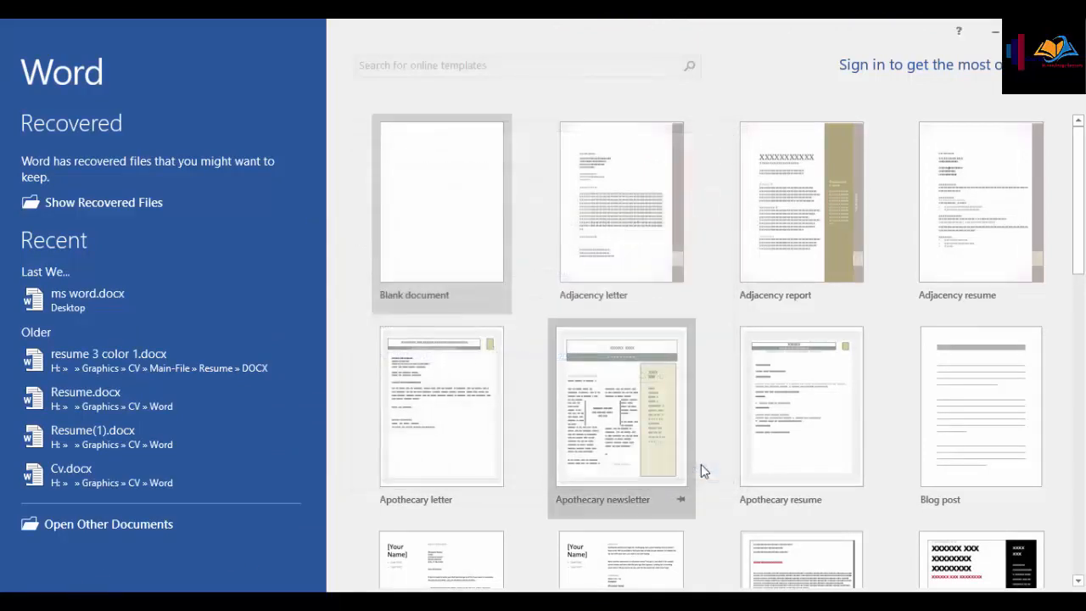
{"action": "left_click", "coordinate": [420, 258]}
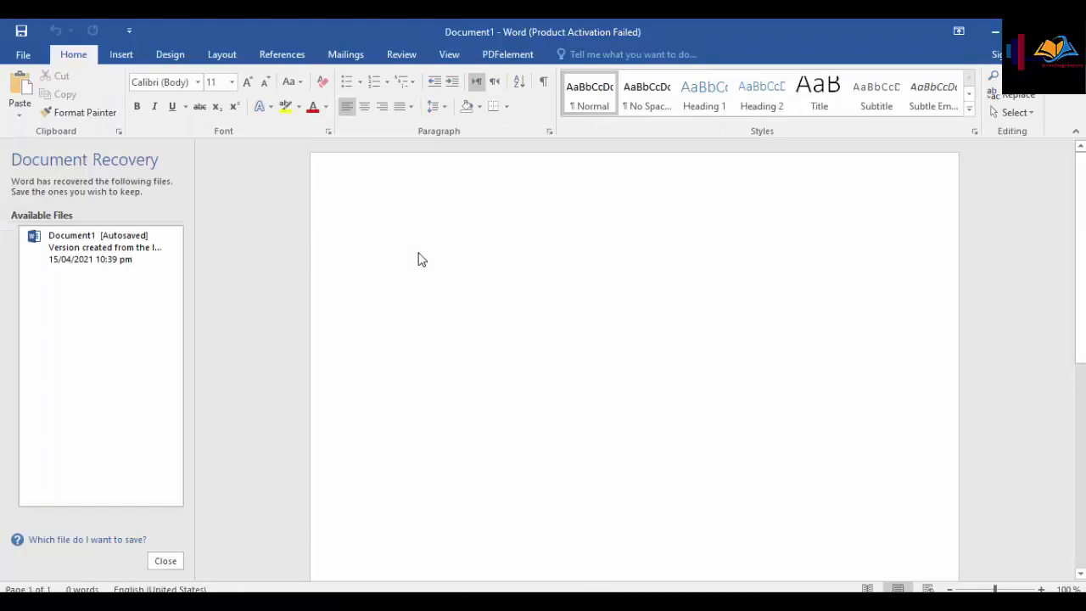
Close the Document Recovery pane, choosing to keep the recovered files for viewing another time
{"action": "left_click", "coordinate": [166, 561]}
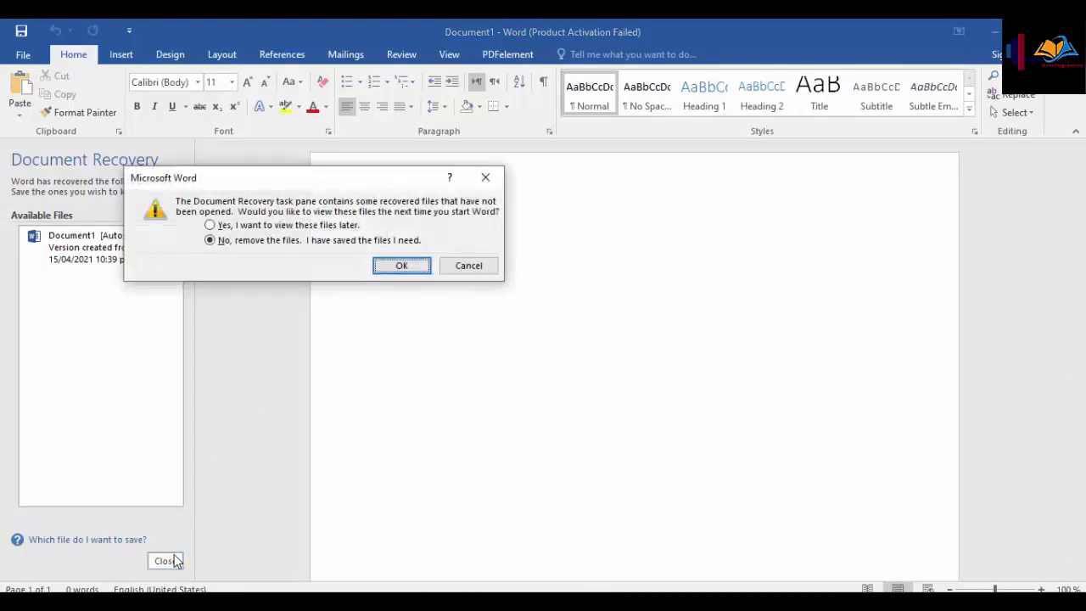
{"action": "left_click", "coordinate": [242, 226]}
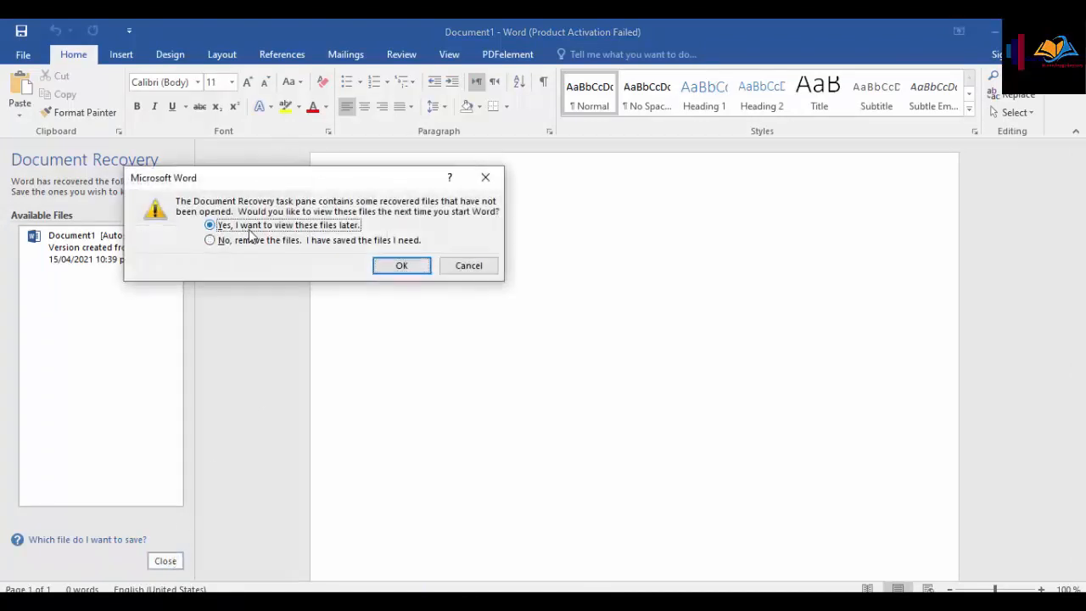
{"action": "left_click", "coordinate": [389, 266]}
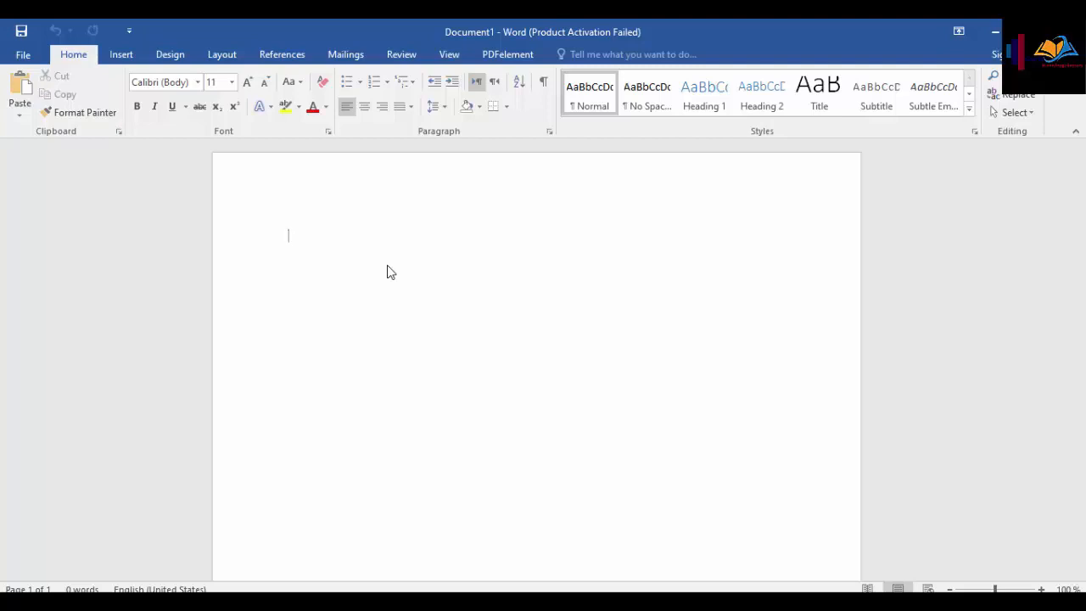
Enter three bold lines: "Microsoft word is an application software." "It is a processing software." "Microsoft word is used to create document,templates and many more."
{"action": "left_click", "coordinate": [121, 55]}
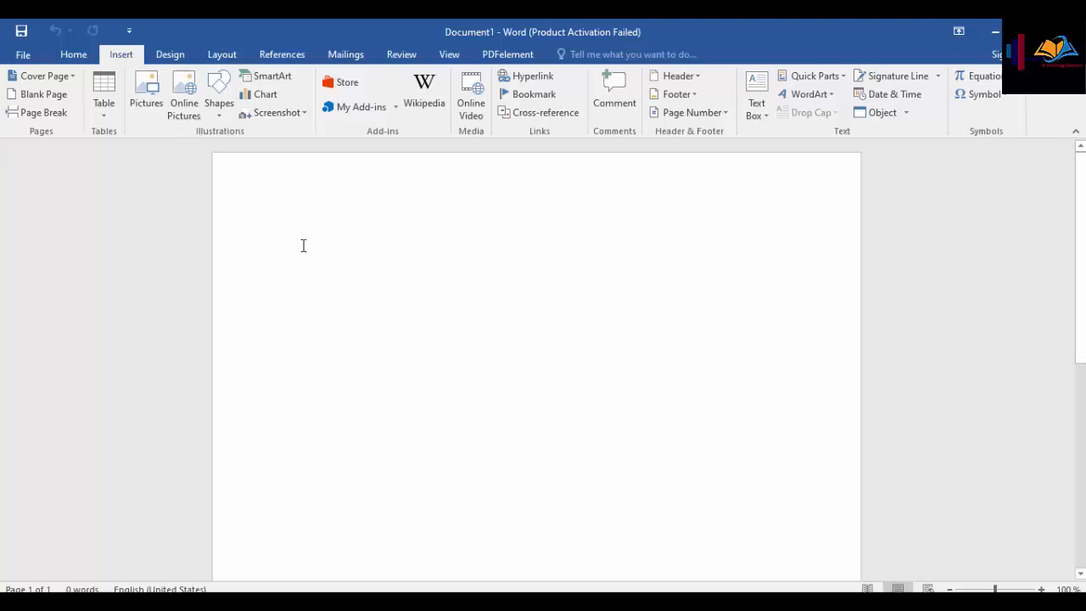
{"action": "type", "text": "Microsoft word is an application software. It is a processing software. Microsoft word is used to create document,templates and many more."}
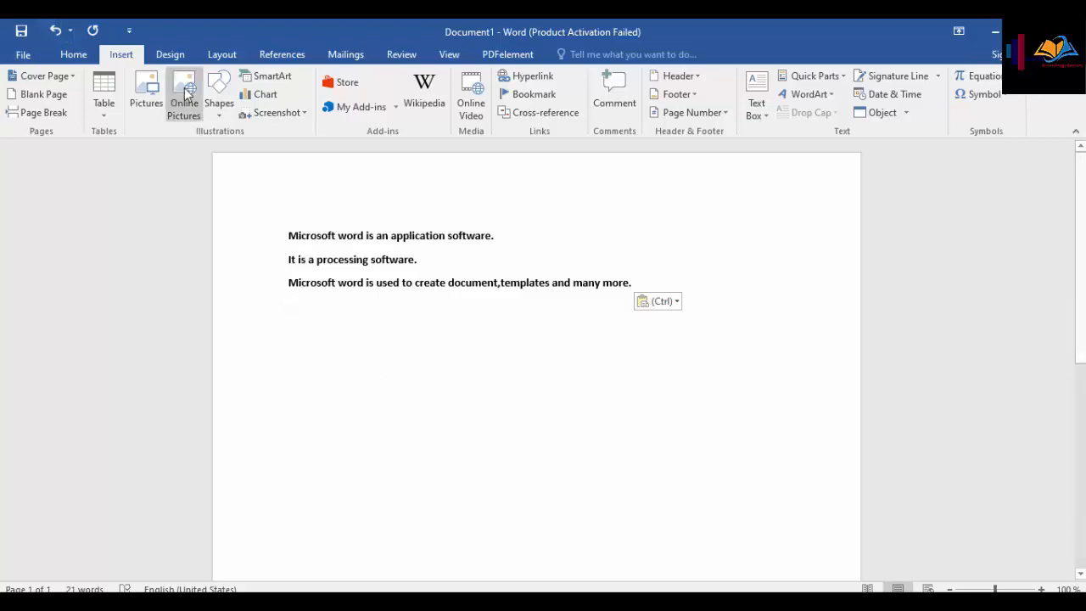
{"action": "left_click", "coordinate": [25, 57]}
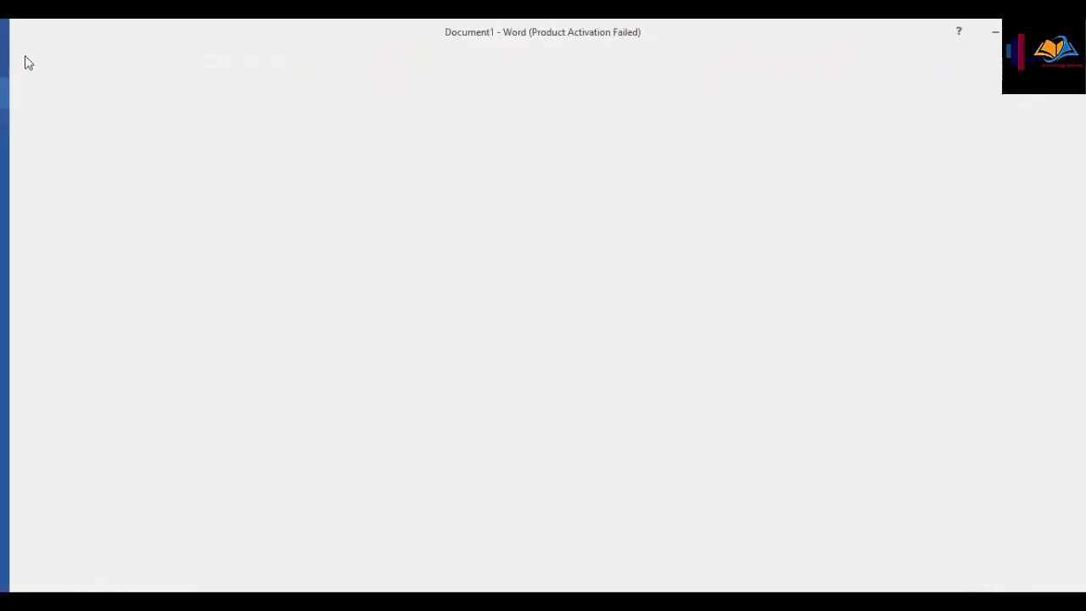
{"action": "left_click", "coordinate": [26, 56]}
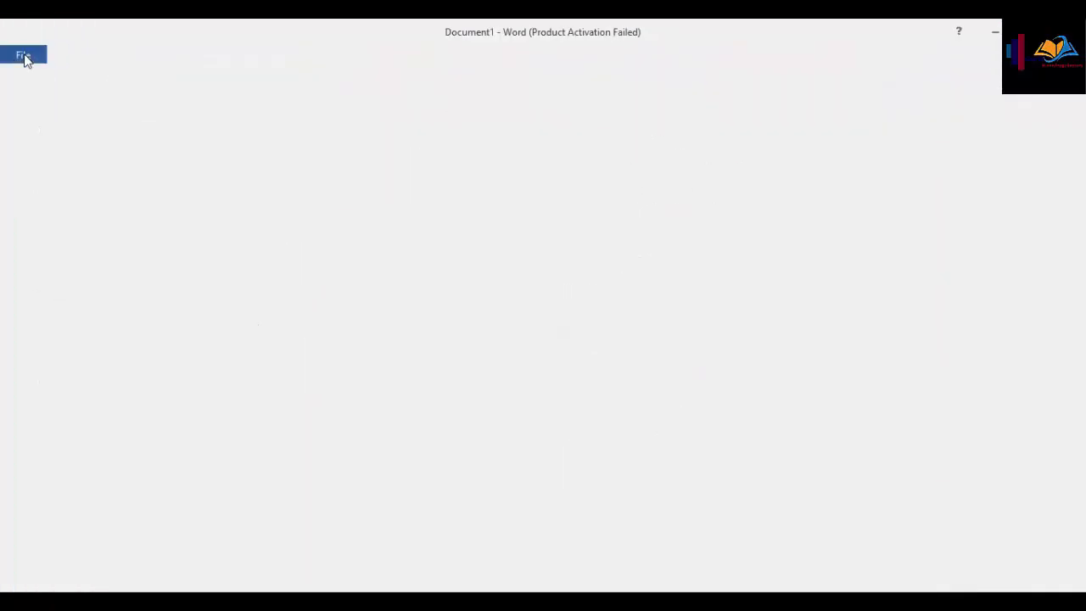
Set the font size of all the document's text to 18
{"action": "left_click", "coordinate": [73, 57]}
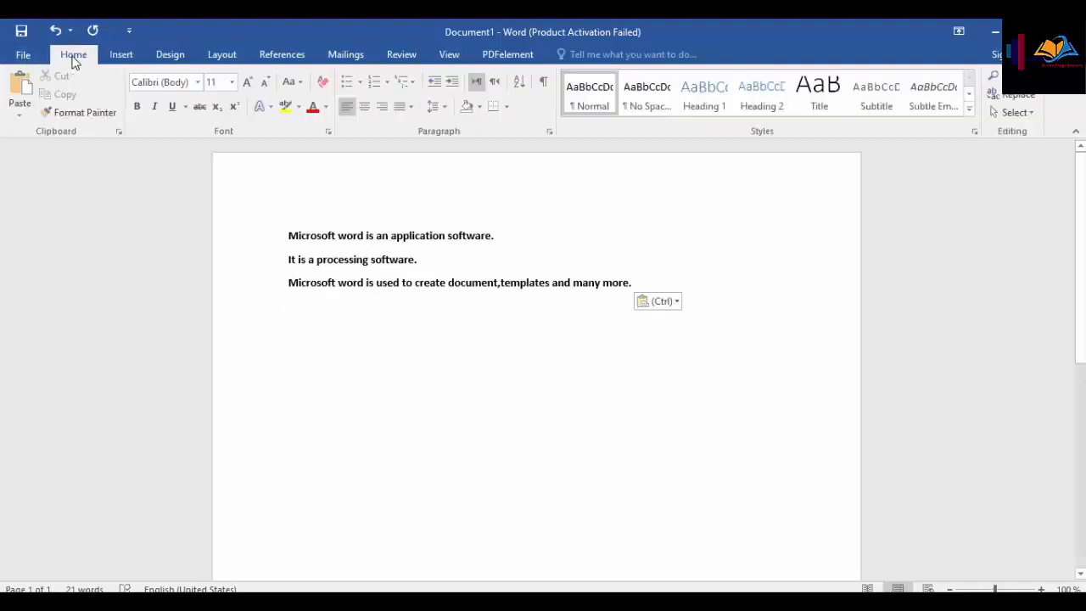
{"action": "key", "text": "ctrl+a"}
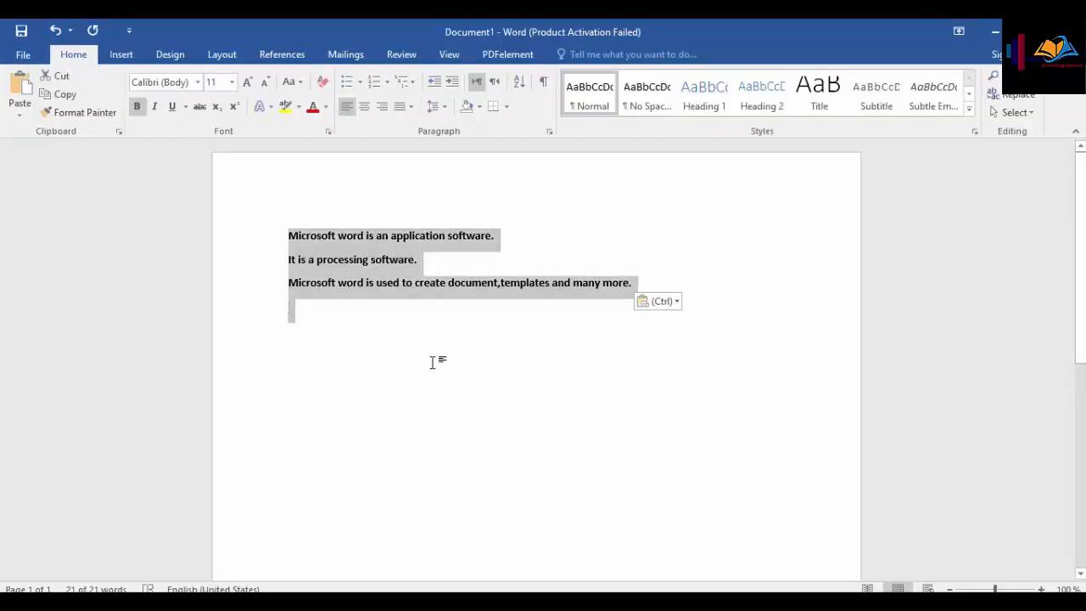
{"action": "left_click", "coordinate": [232, 82]}
{"action": "left_click", "coordinate": [217, 206]}
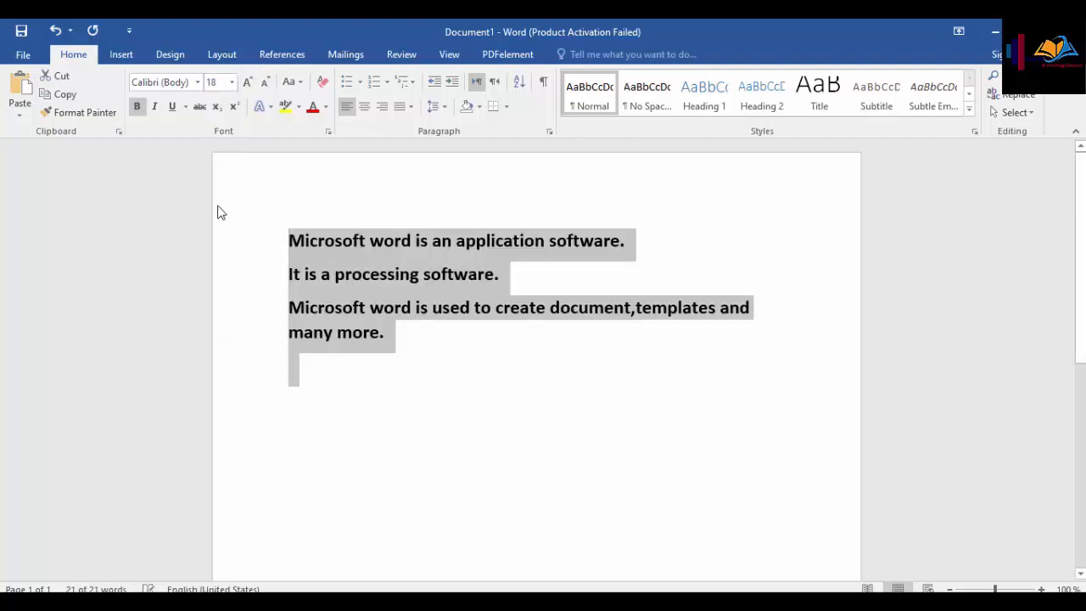
Insert a cover page with the built-in Austin design into the document
{"action": "left_click", "coordinate": [118, 56]}
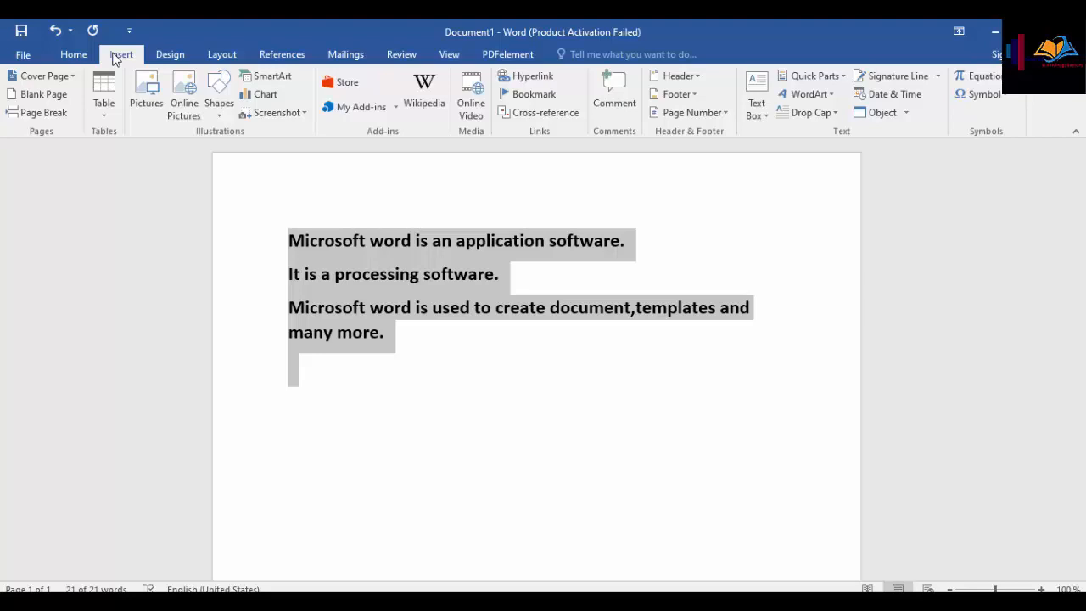
{"action": "right_click", "coordinate": [73, 81]}
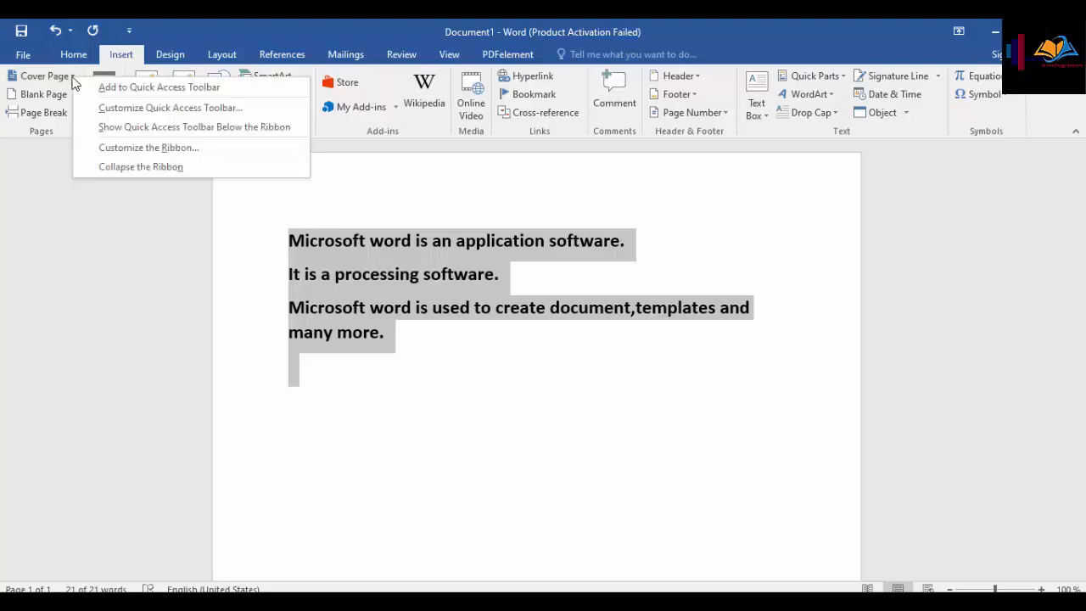
{"action": "left_click", "coordinate": [63, 76]}
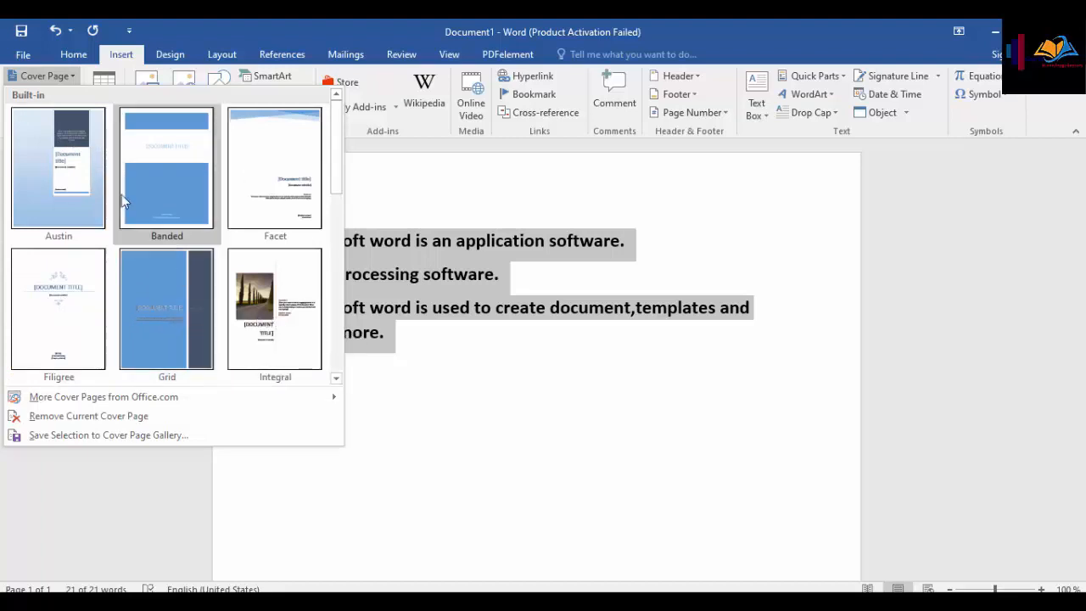
{"action": "left_click", "coordinate": [75, 78]}
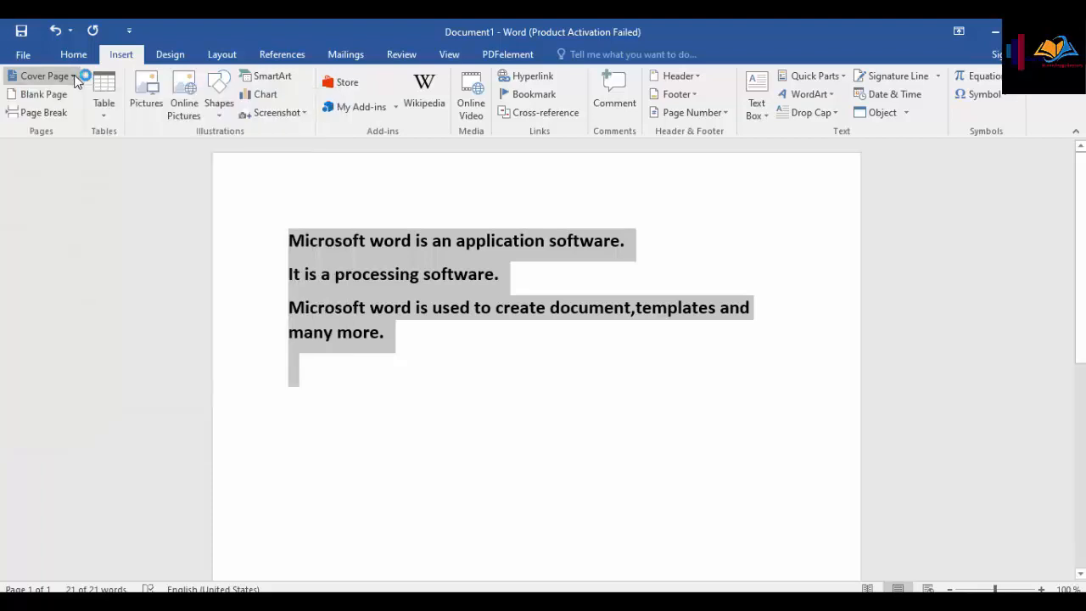
{"action": "left_click", "coordinate": [75, 78]}
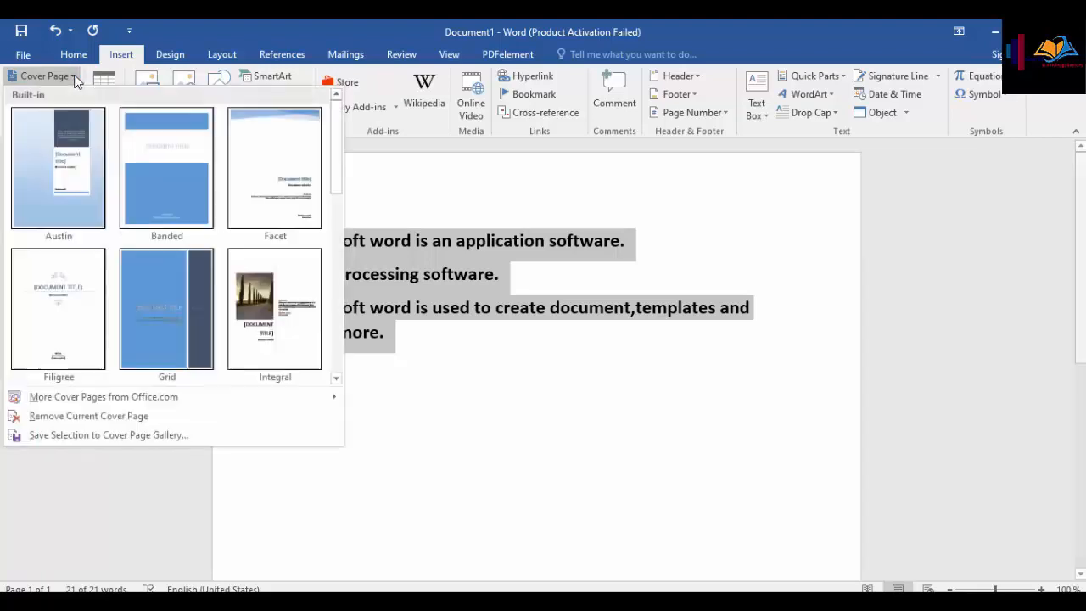
{"action": "left_click", "coordinate": [59, 155]}
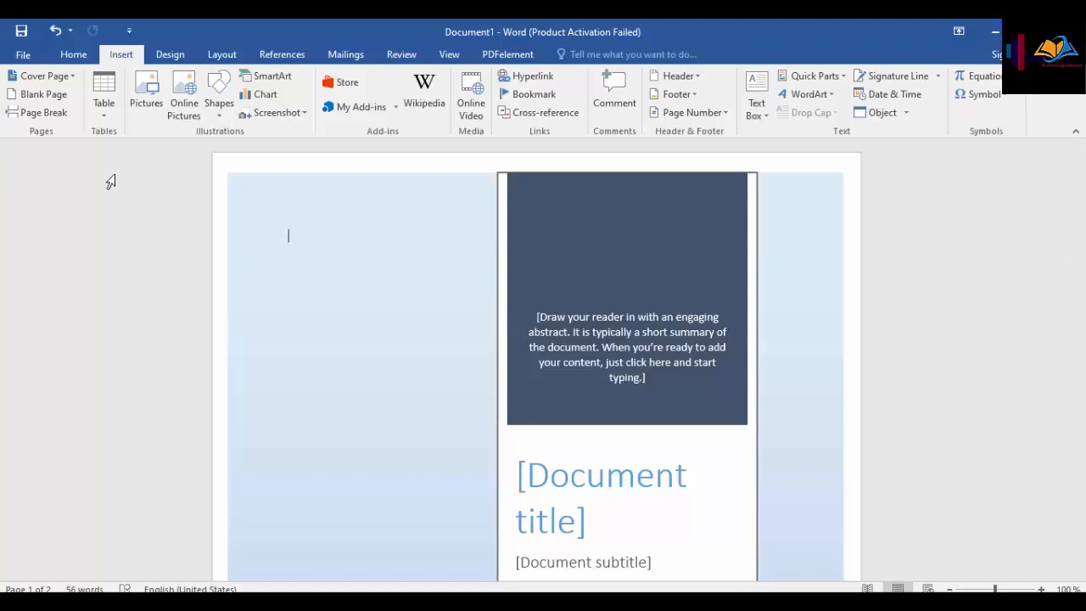
Examine the Austin cover page's background shape and its document title and subtitle placeholders
{"action": "left_click", "coordinate": [280, 202]}
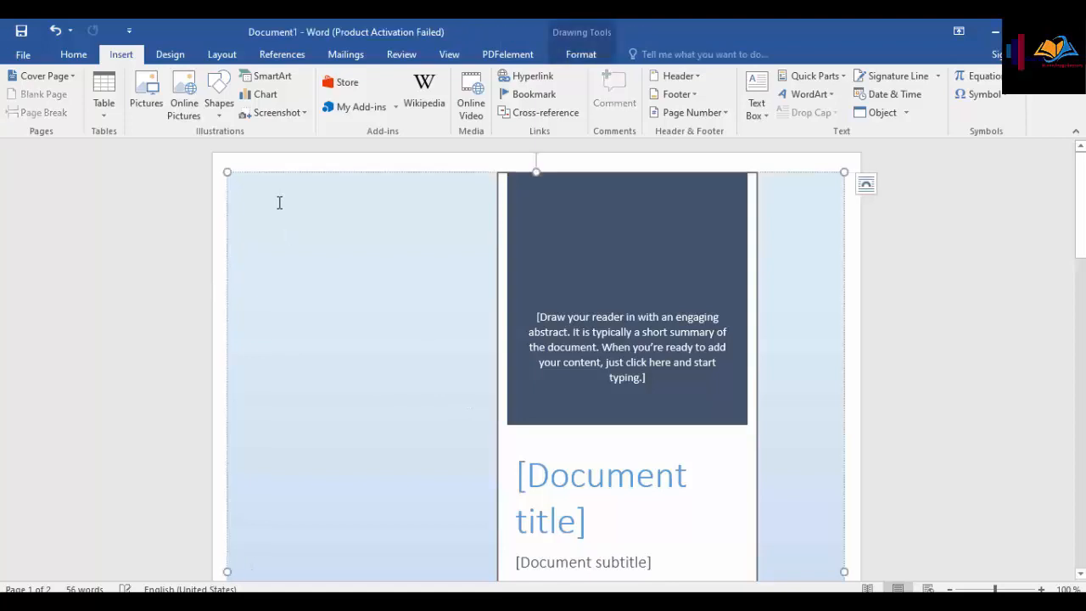
{"action": "left_click", "coordinate": [563, 522]}
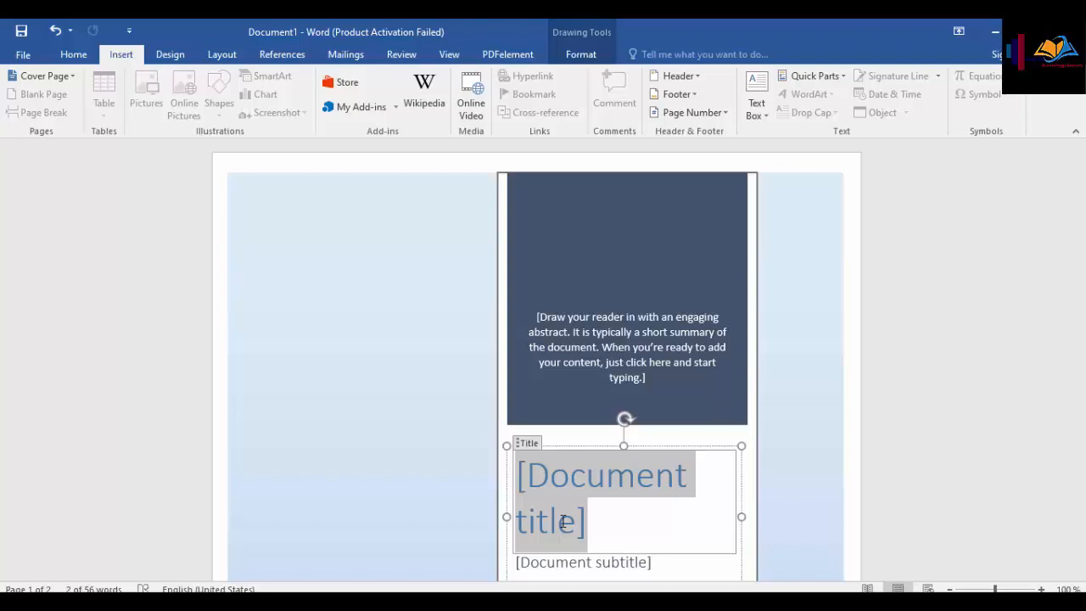
{"action": "left_click", "coordinate": [554, 570]}
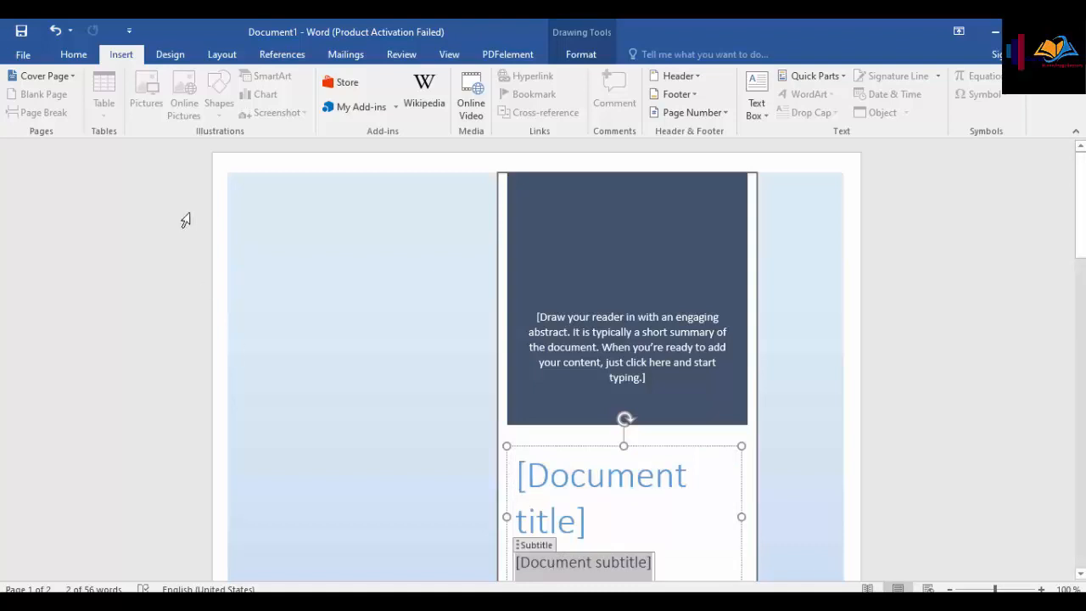
Switch the cover page to the Banded design and replace that with the Facet design
{"action": "left_click", "coordinate": [74, 73]}
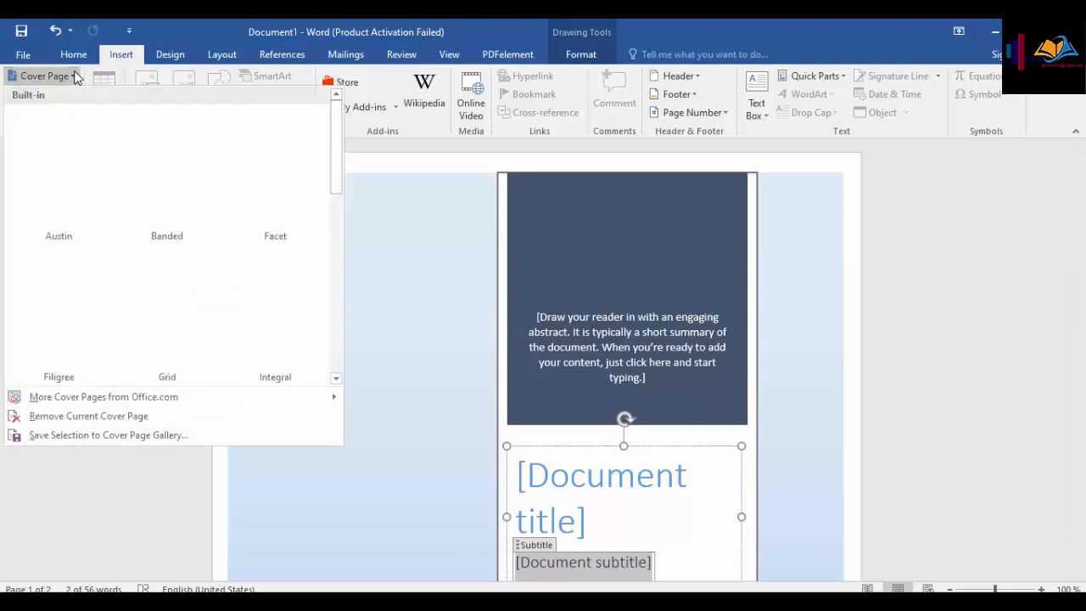
{"action": "left_click", "coordinate": [147, 172]}
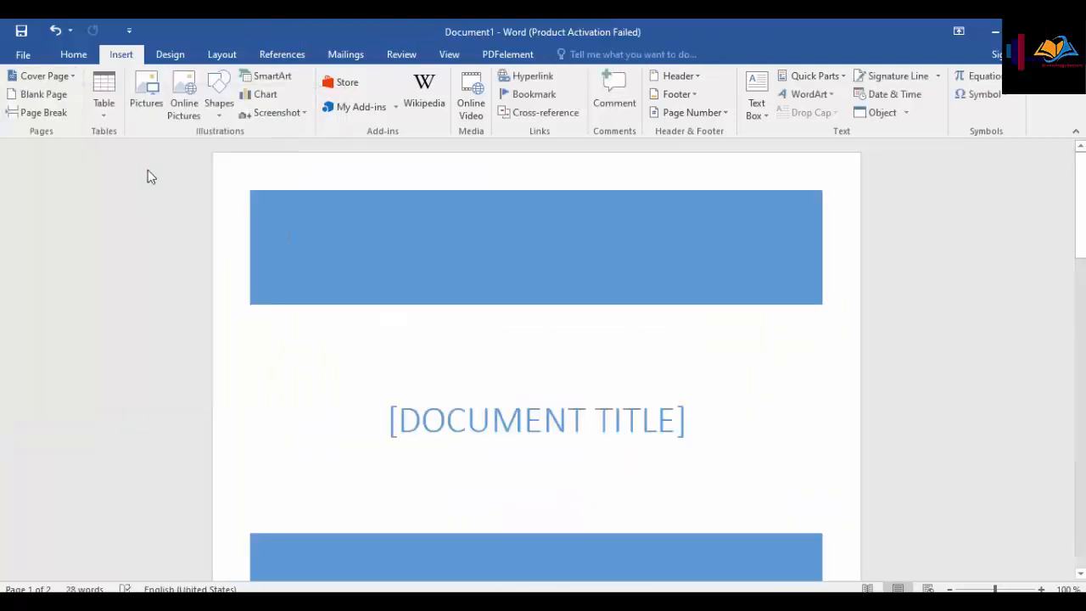
{"action": "left_click", "coordinate": [74, 75]}
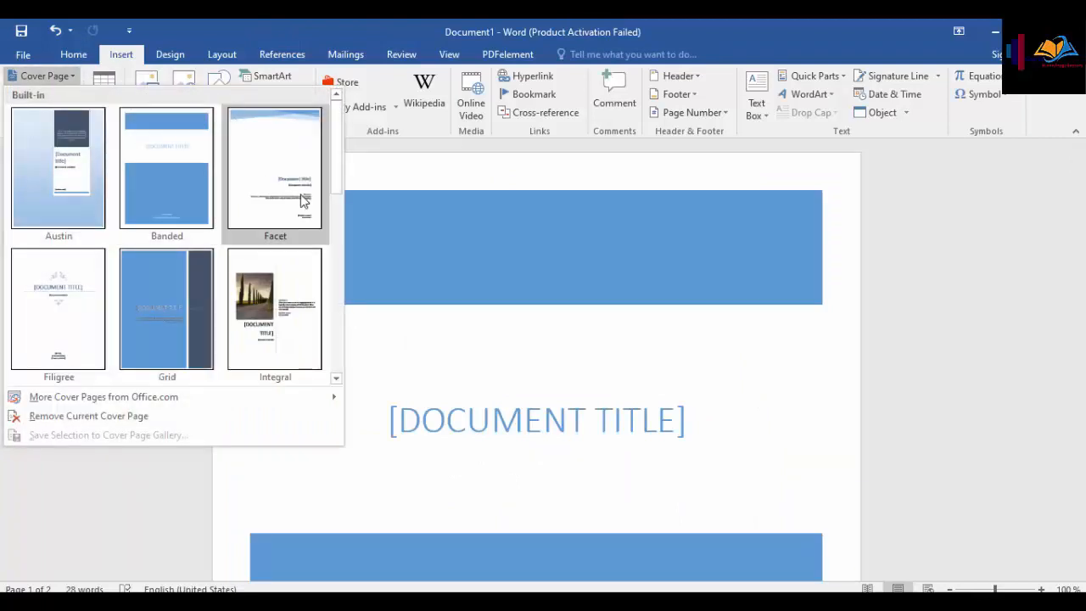
{"action": "left_click", "coordinate": [303, 200]}
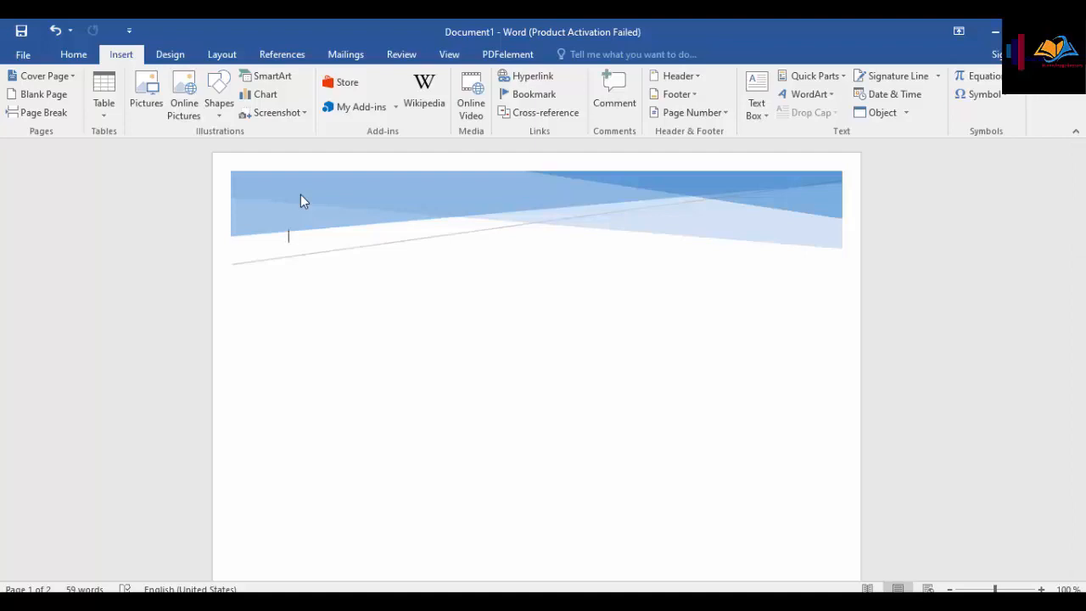
{"action": "left_click", "coordinate": [73, 77]}
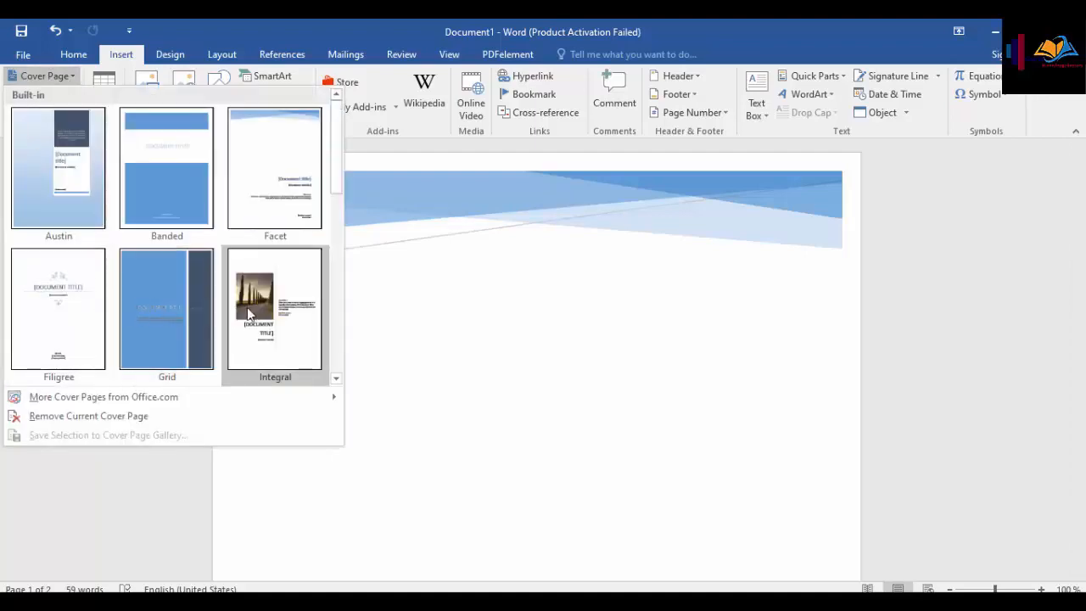
{"action": "left_click", "coordinate": [124, 62]}
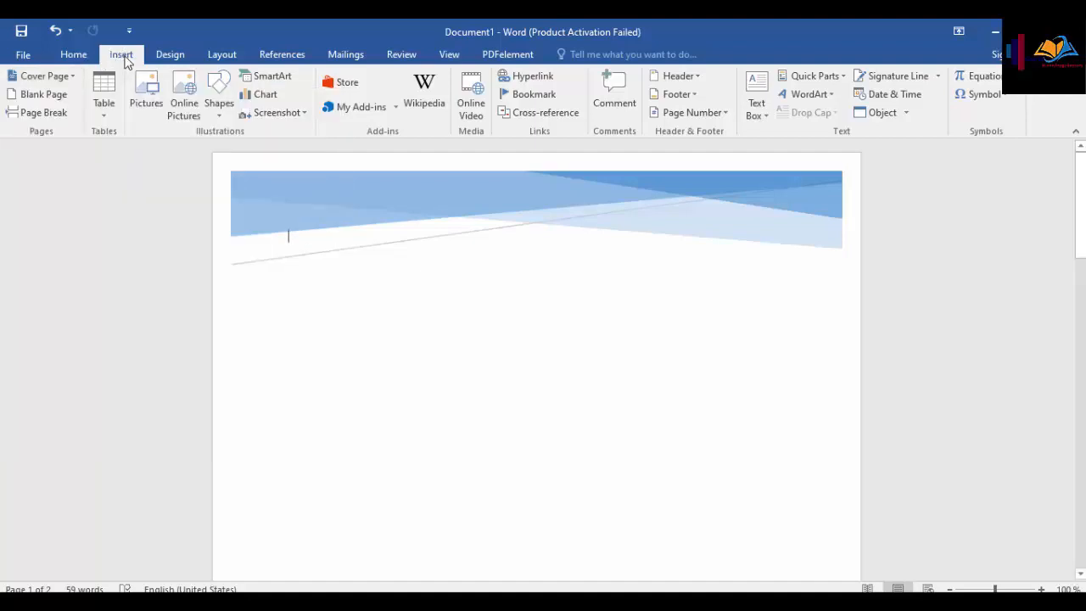
Insert a blank page at the cursor position, followed by a page break
{"action": "left_click", "coordinate": [59, 98]}
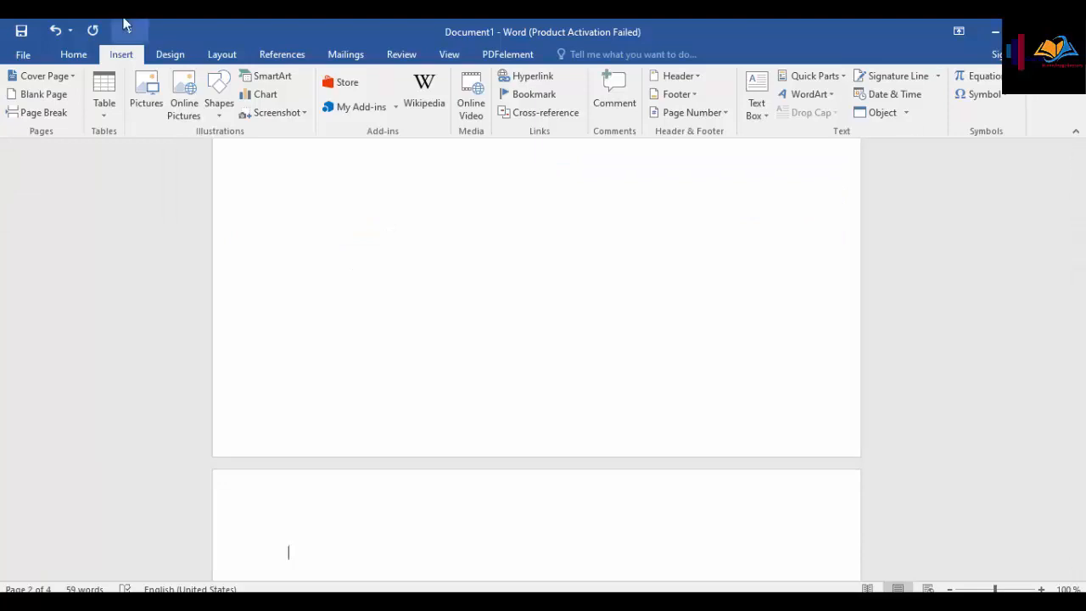
{"action": "left_click", "coordinate": [40, 114]}
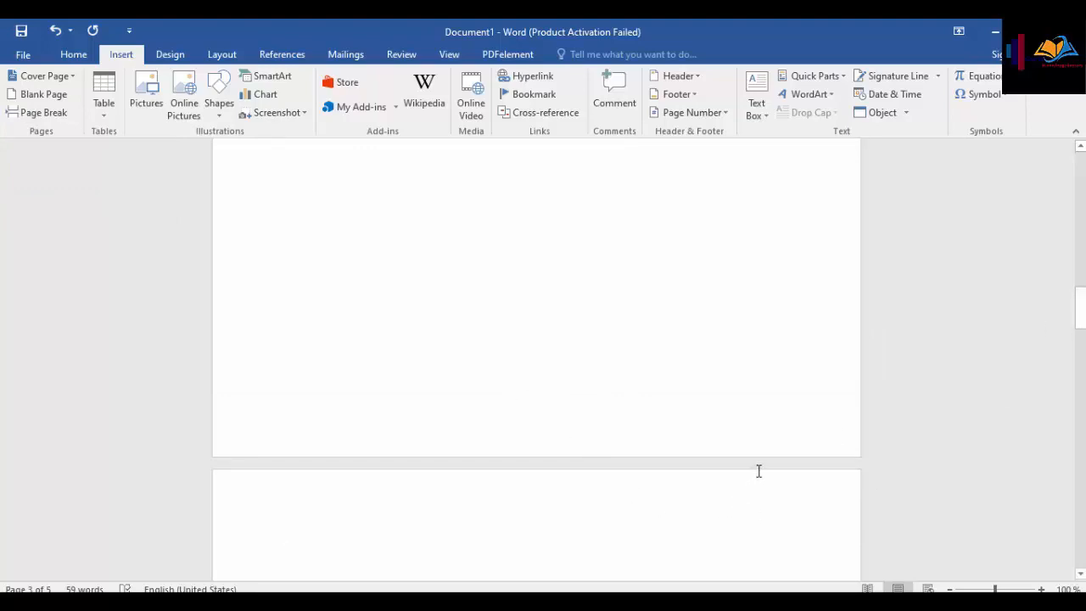
{"action": "scroll", "coordinate": [585, 363], "scroll_direction": "up", "scroll_amount": 5}
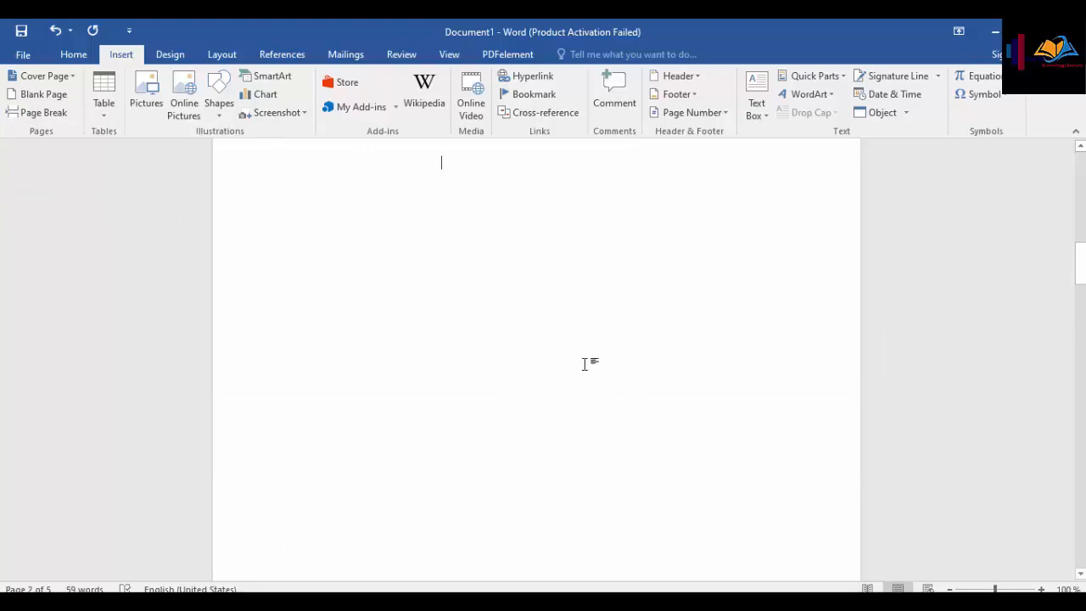
{"action": "left_click_drag", "start_coordinate": [1082, 270], "coordinate": [1081, 315]}
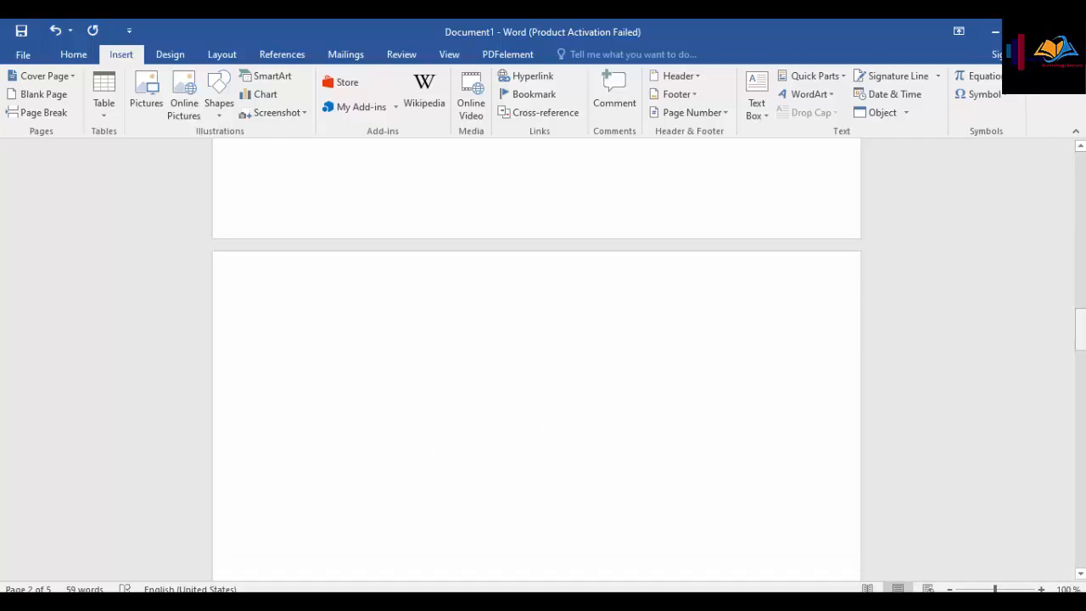
{"action": "left_click_drag", "start_coordinate": [1082, 330], "coordinate": [1083, 165]}
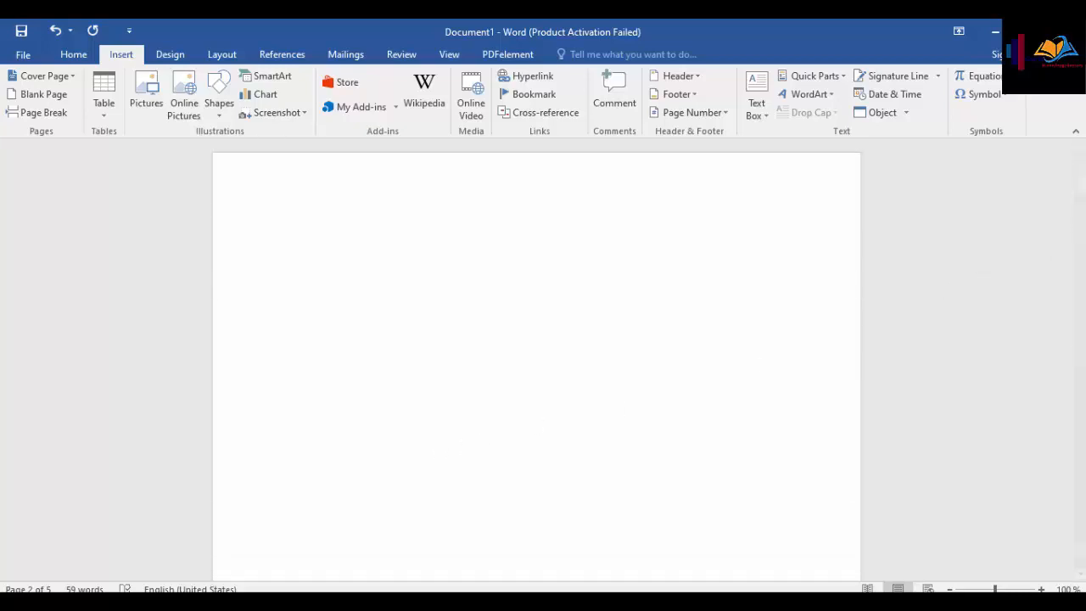
Insert a table with 2 columns and 3 rows at the cursor on the blank page, and undo the insertion
{"action": "left_click", "coordinate": [360, 267]}
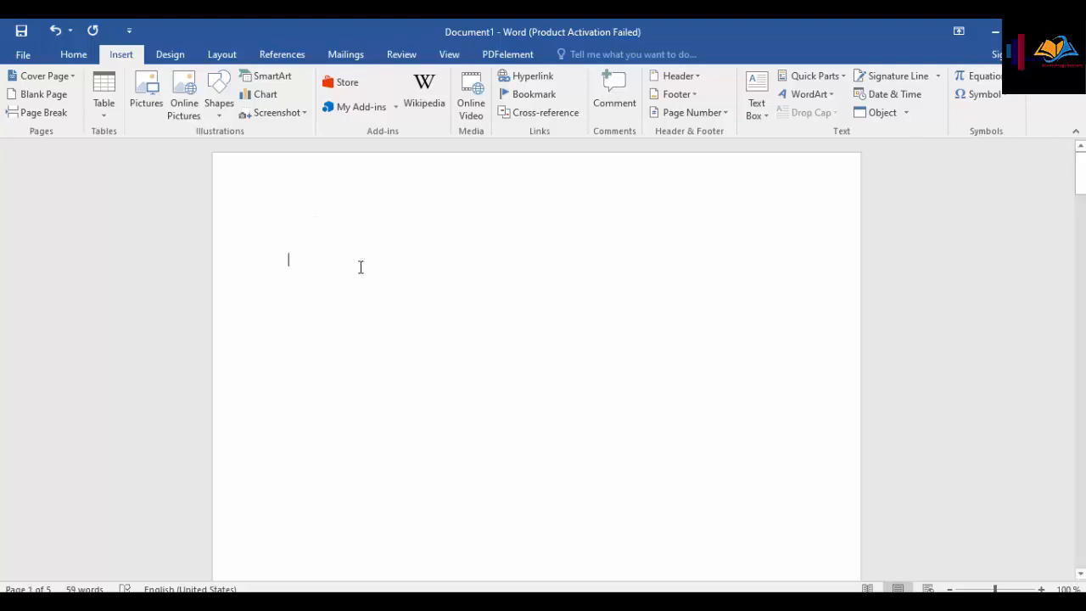
{"action": "left_click", "coordinate": [103, 100]}
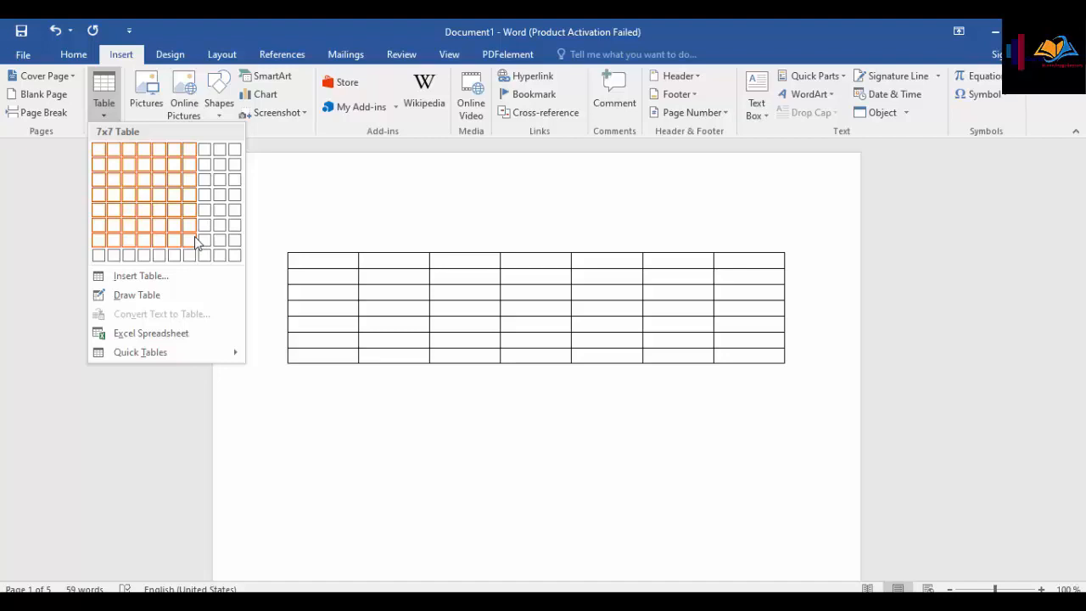
{"action": "left_click", "coordinate": [151, 277]}
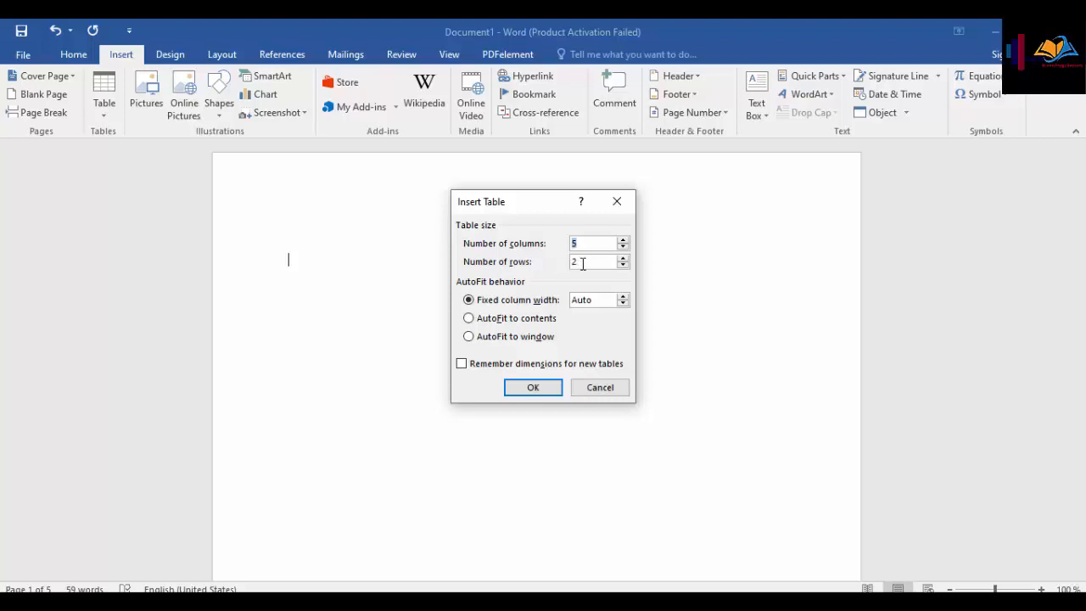
{"action": "type", "text": "2"}
{"action": "left_click", "coordinate": [582, 260]}
{"action": "key", "text": "BackSpace"}
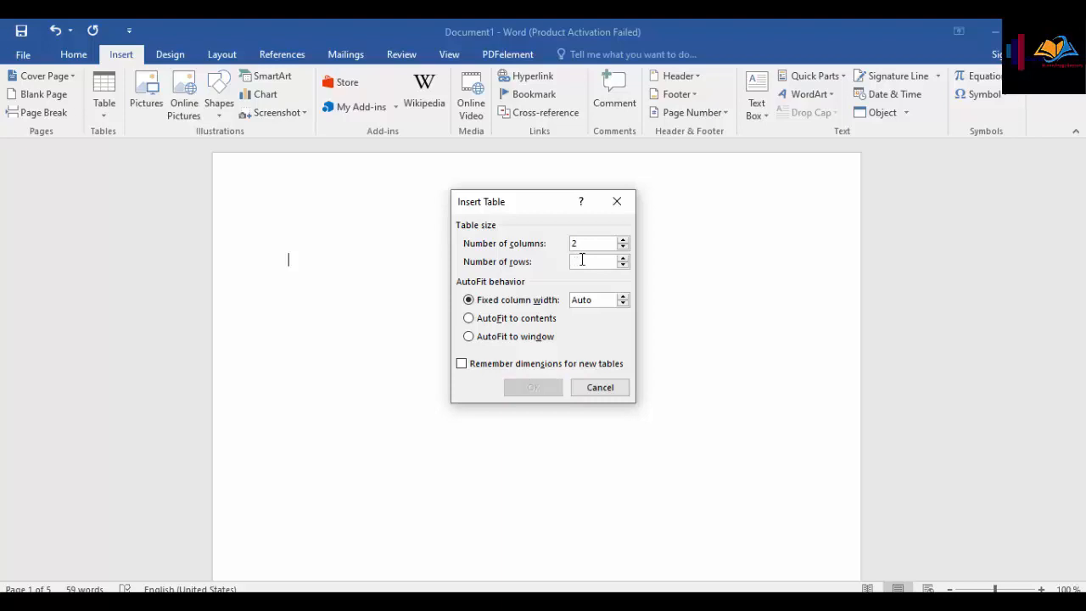
{"action": "type", "text": "3"}
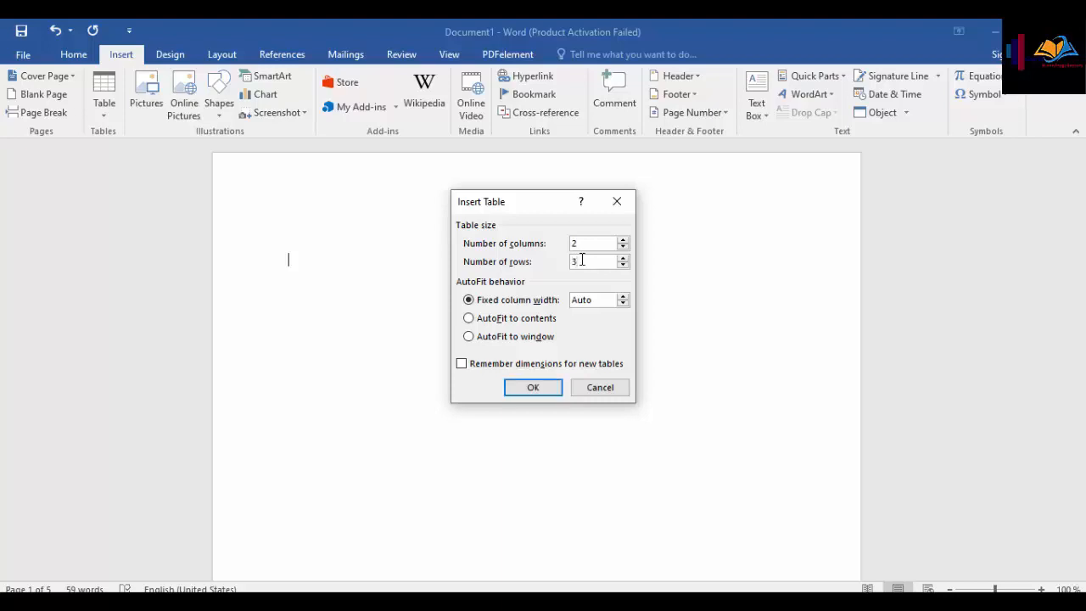
{"action": "left_click", "coordinate": [535, 388]}
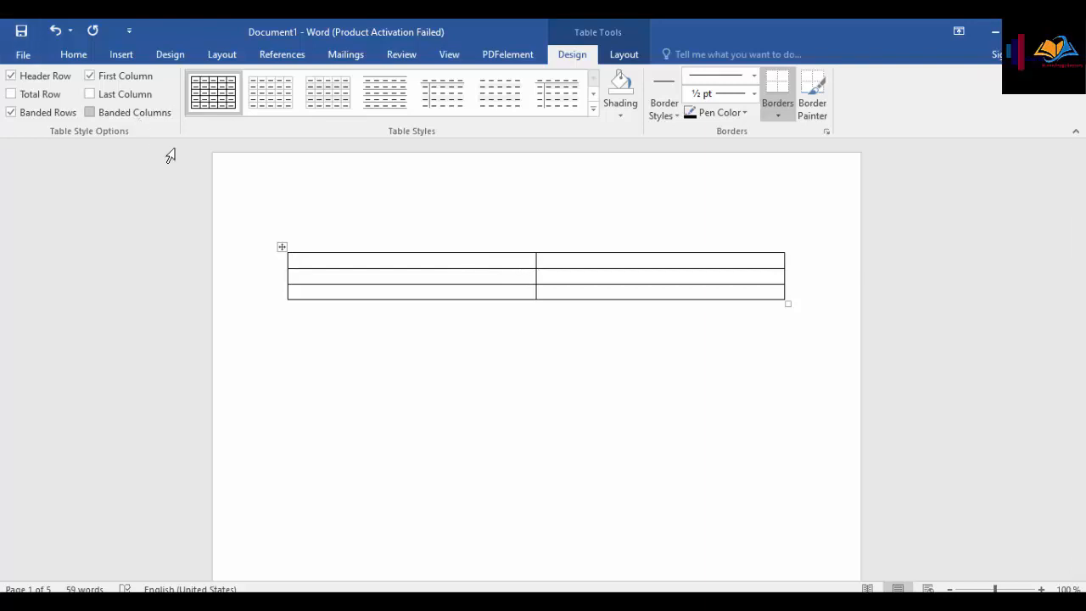
{"action": "key", "text": "ctrl+z"}
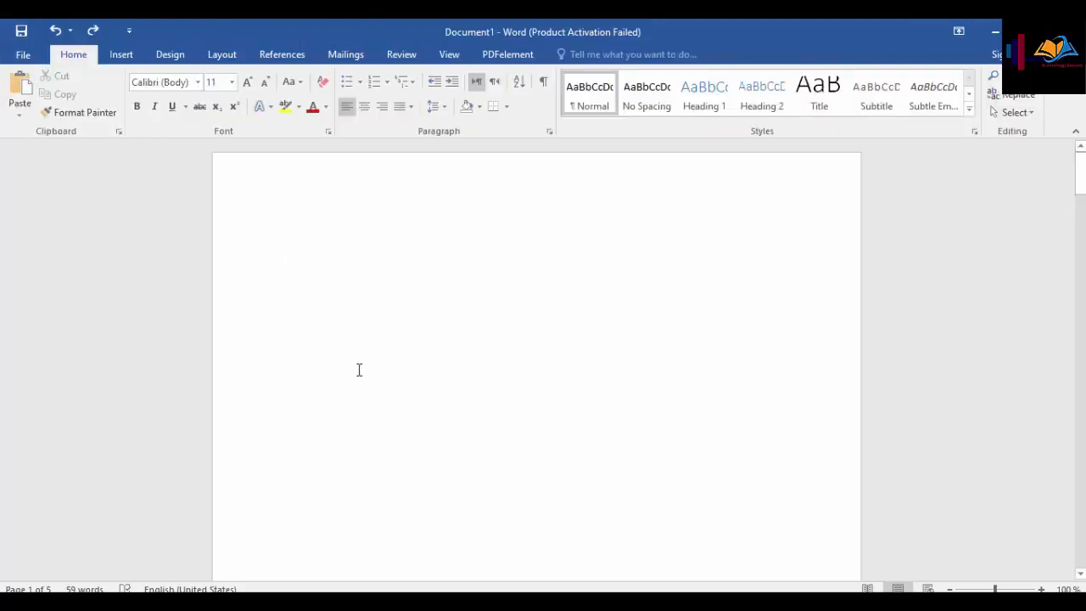
Look through the table insertion options and the built-in Quick Tables calendar designs without inserting any
{"action": "left_click", "coordinate": [121, 53]}
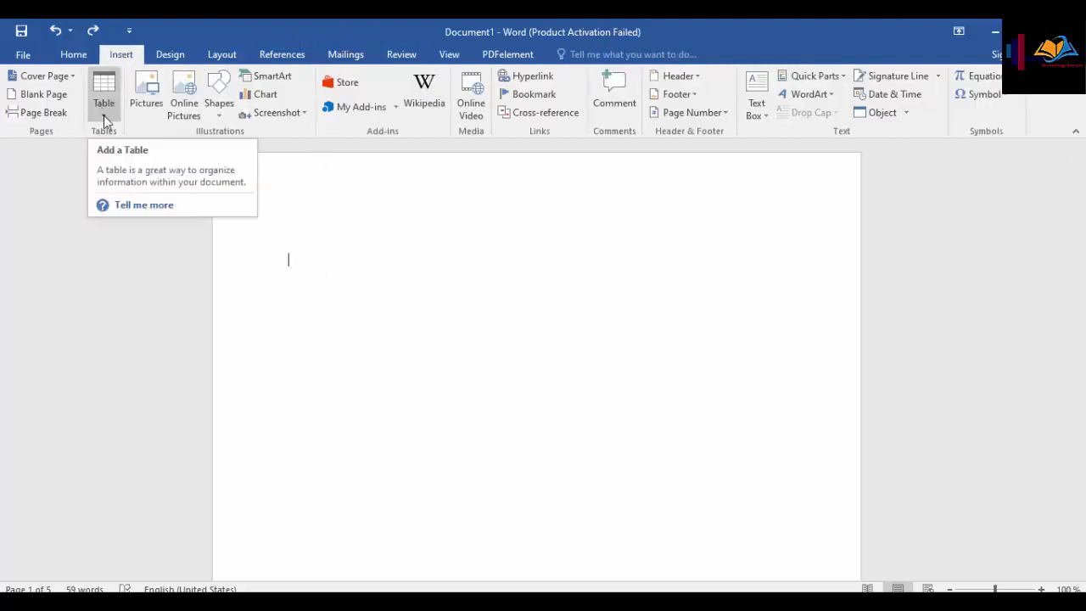
{"action": "left_click", "coordinate": [107, 95]}
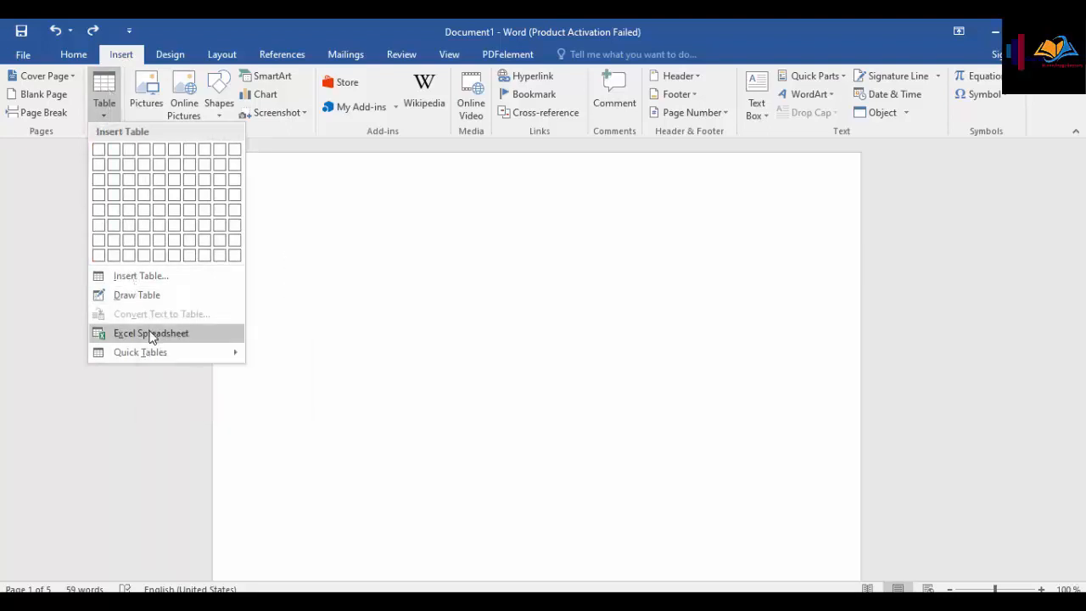
{"action": "mouse_move", "coordinate": [209, 352]}
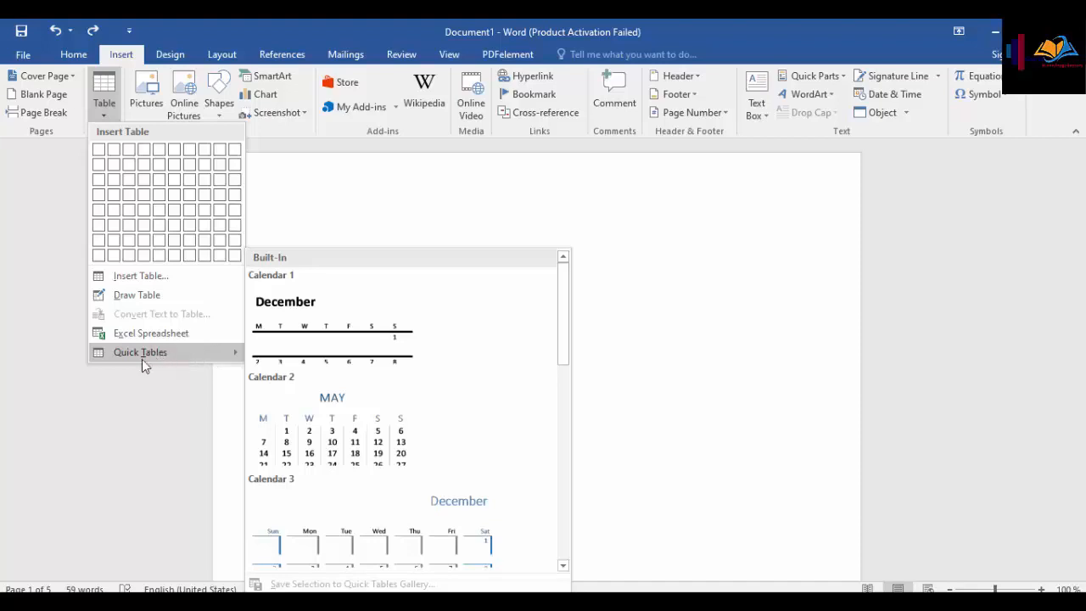
{"action": "left_click", "coordinate": [134, 402]}
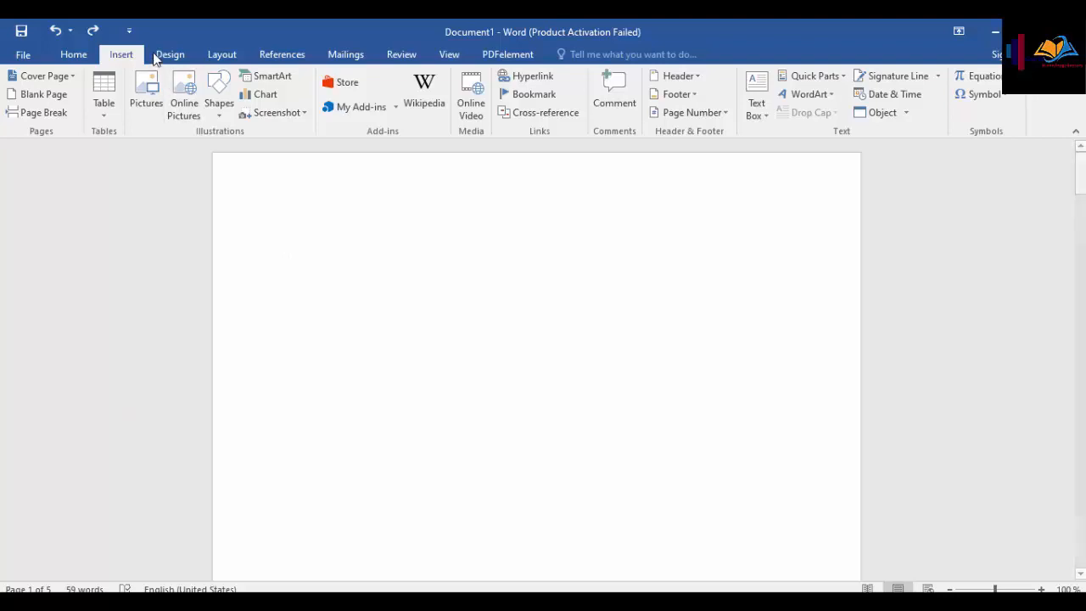
Insert the JPG picture stored in New folder on Local Disk (E:) at the cursor position
{"action": "left_click", "coordinate": [142, 93]}
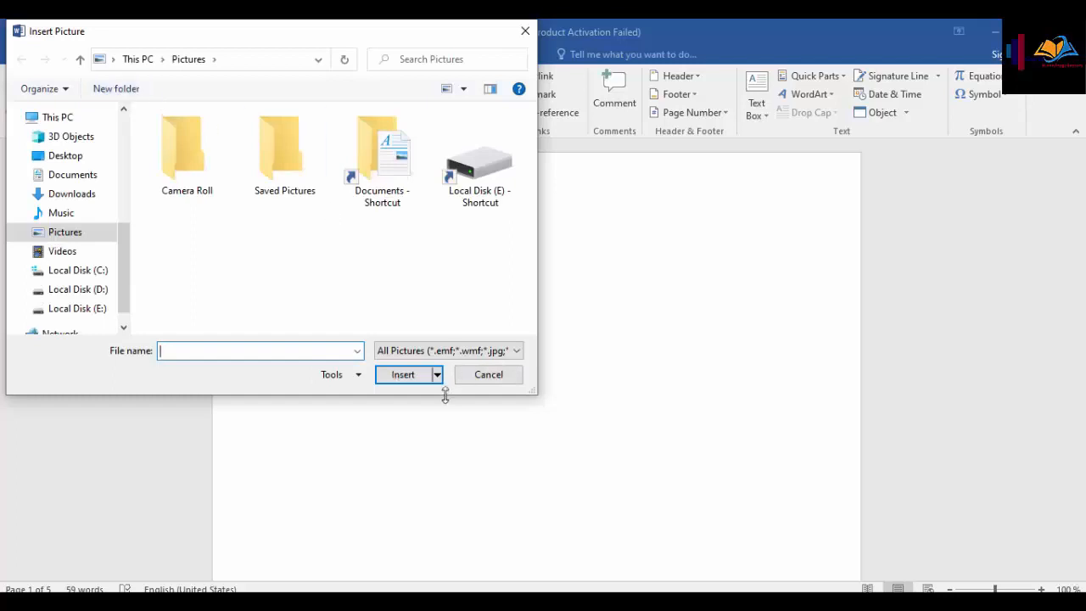
{"action": "left_click", "coordinate": [486, 382]}
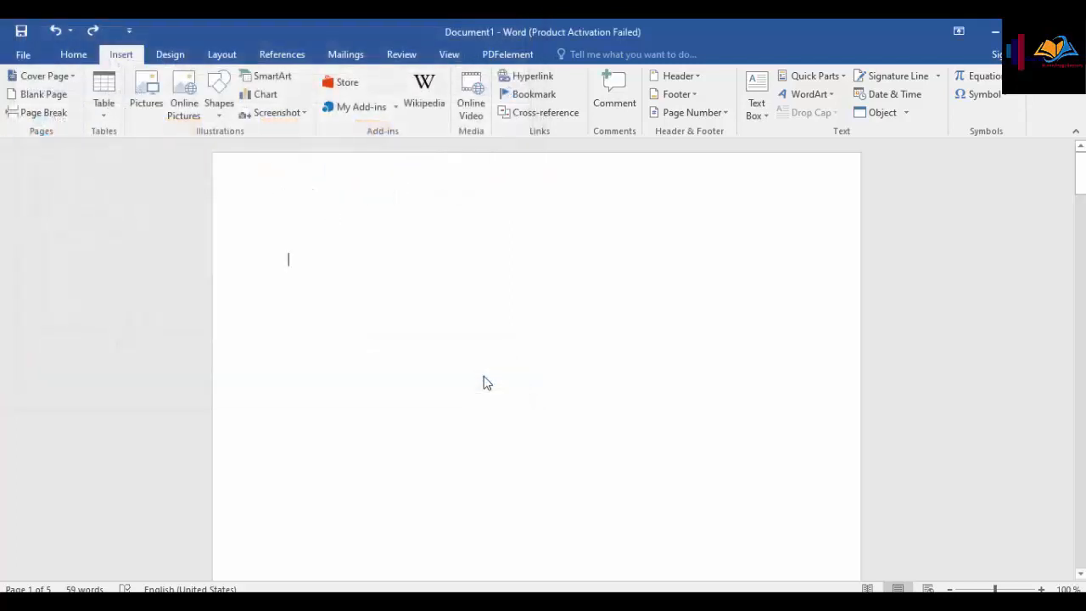
{"action": "left_click", "coordinate": [147, 107]}
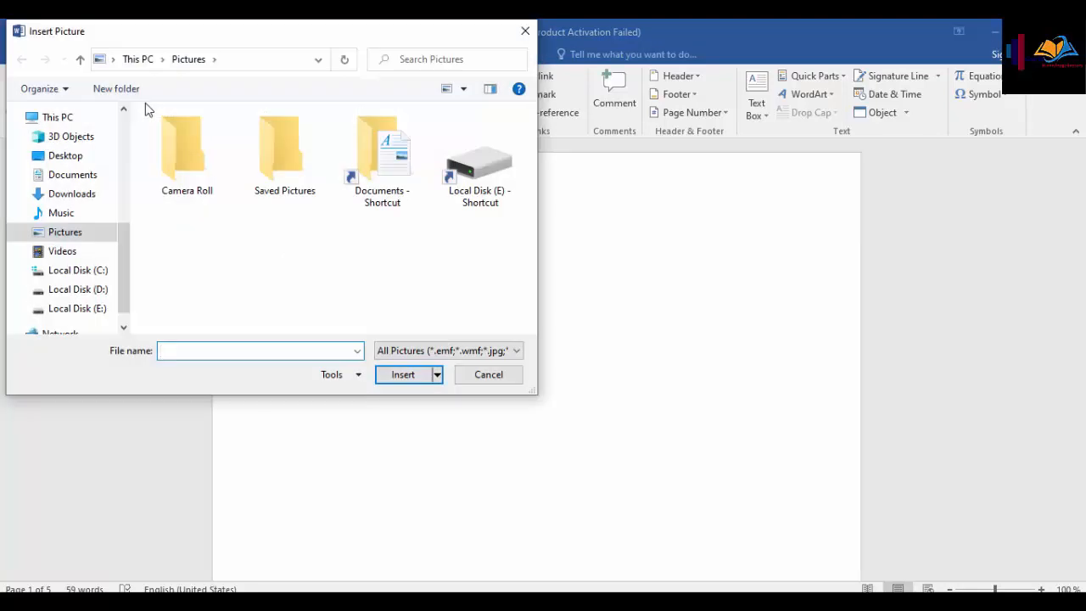
{"action": "left_click", "coordinate": [89, 293]}
{"action": "left_click", "coordinate": [89, 308]}
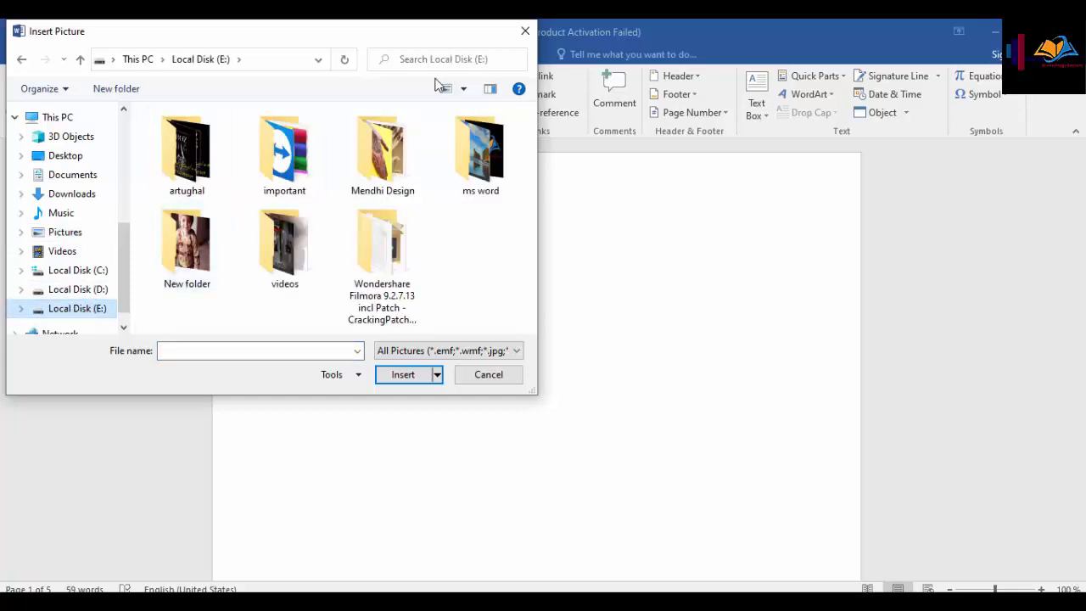
{"action": "left_click", "coordinate": [197, 257]}
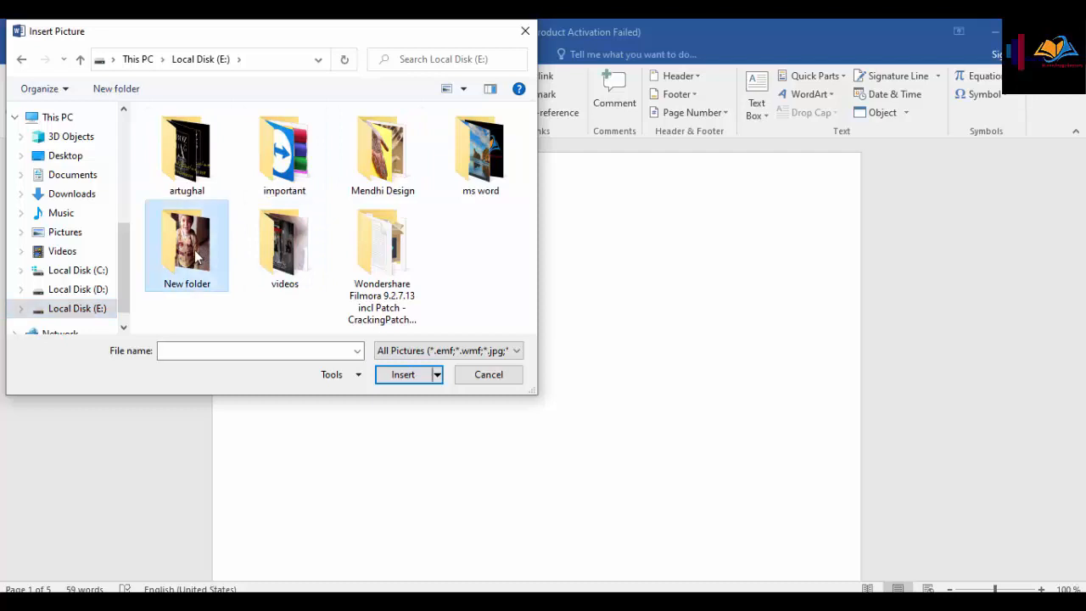
{"action": "left_click", "coordinate": [398, 379]}
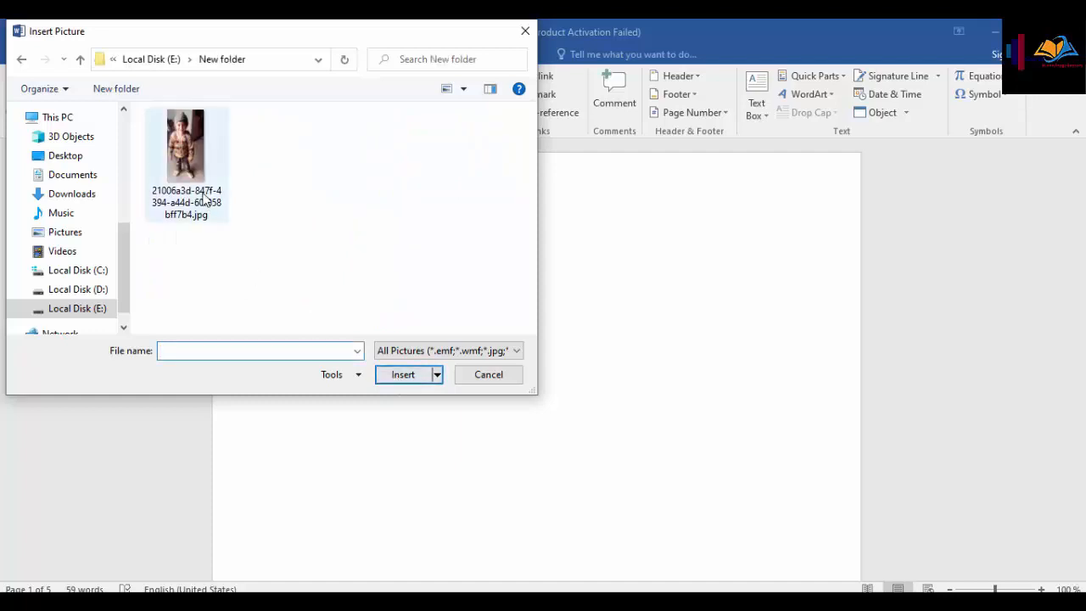
{"action": "left_click", "coordinate": [203, 199]}
{"action": "left_click", "coordinate": [403, 382]}
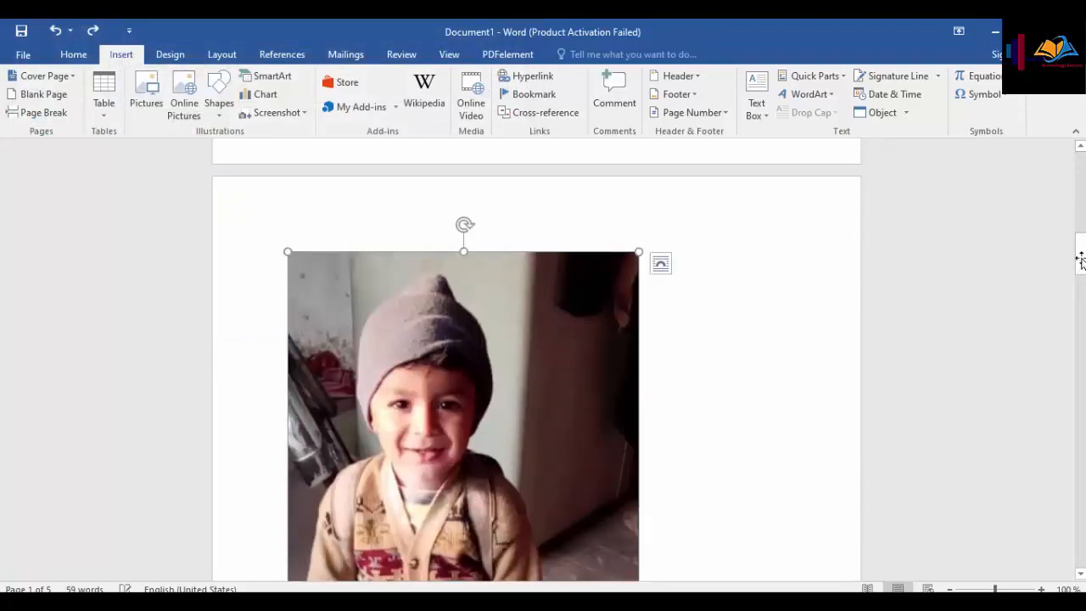
Enlarge the inserted picture from its corner to about 14.7 cm wide and 28.8 cm high, and undo the resizing
{"action": "mouse_move", "coordinate": [1082, 261]}
{"action": "left_mouse_down"}
{"action": "mouse_move", "coordinate": [1082, 303]}
{"action": "mouse_move", "coordinate": [1082, 266]}
{"action": "left_mouse_up"}
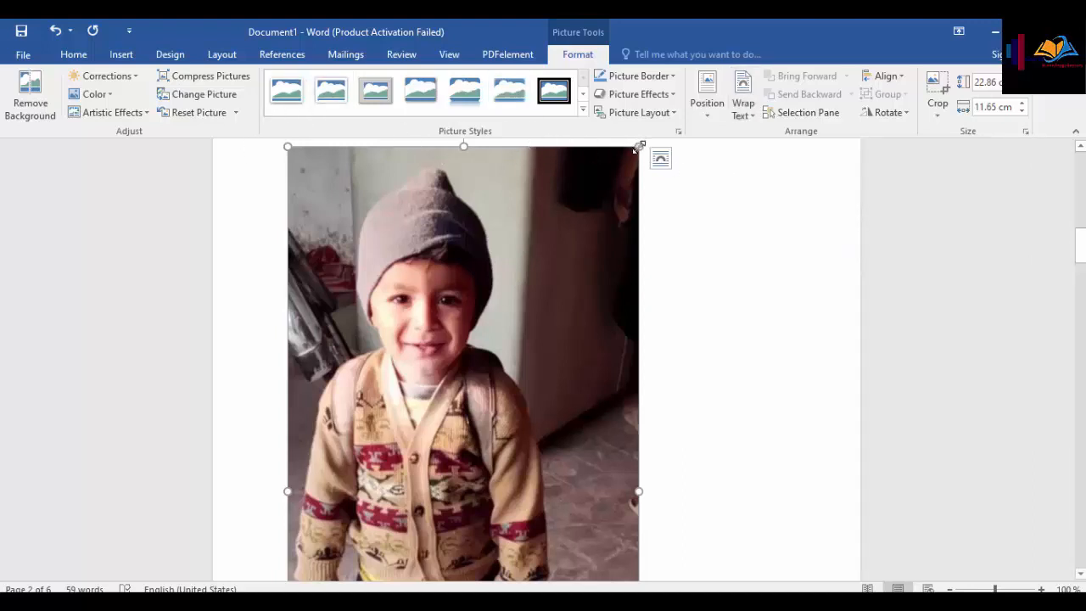
{"action": "mouse_move", "coordinate": [639, 147]}
{"action": "left_mouse_down"}
{"action": "mouse_move", "coordinate": [682, 141]}
{"action": "mouse_move", "coordinate": [655, 140]}
{"action": "left_mouse_up"}
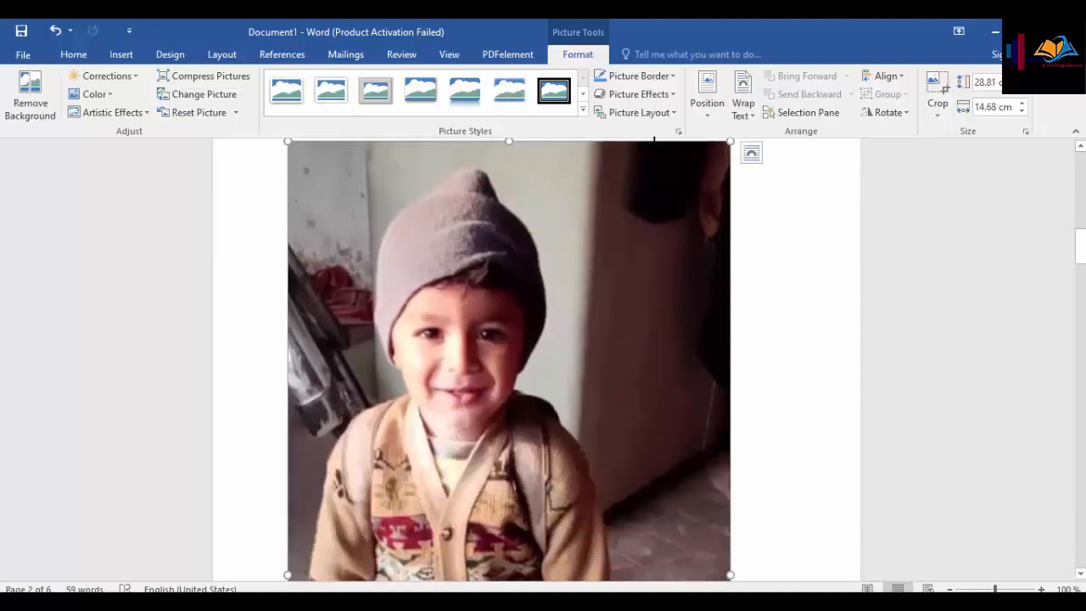
{"action": "key", "text": "ctrl+z"}
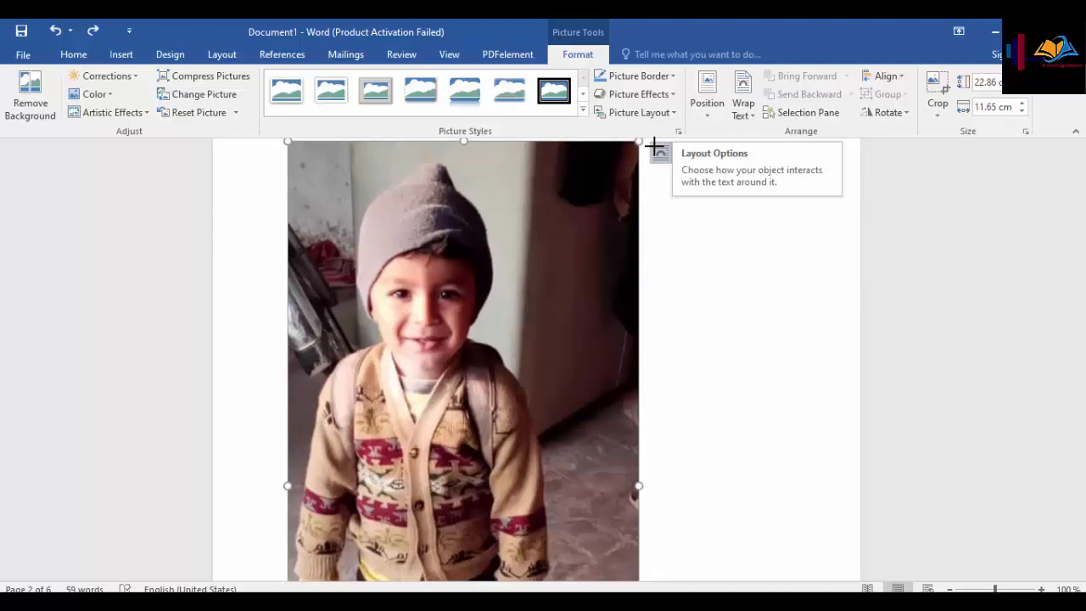